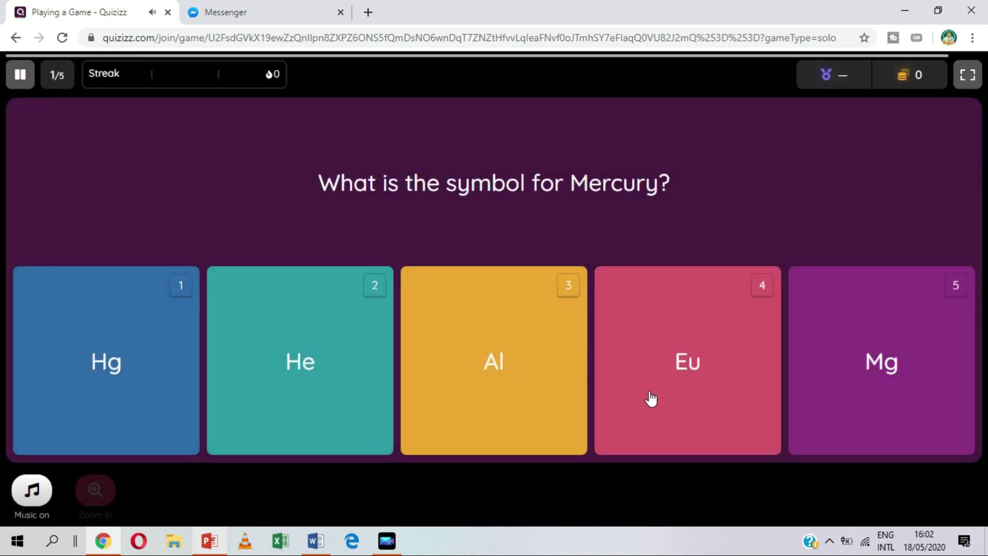
# Answer the first three questions with Hg for mercury, H for hydrogen and Nitrogen for N, dismissing the power-up notice
pyautogui.click(158, 393)
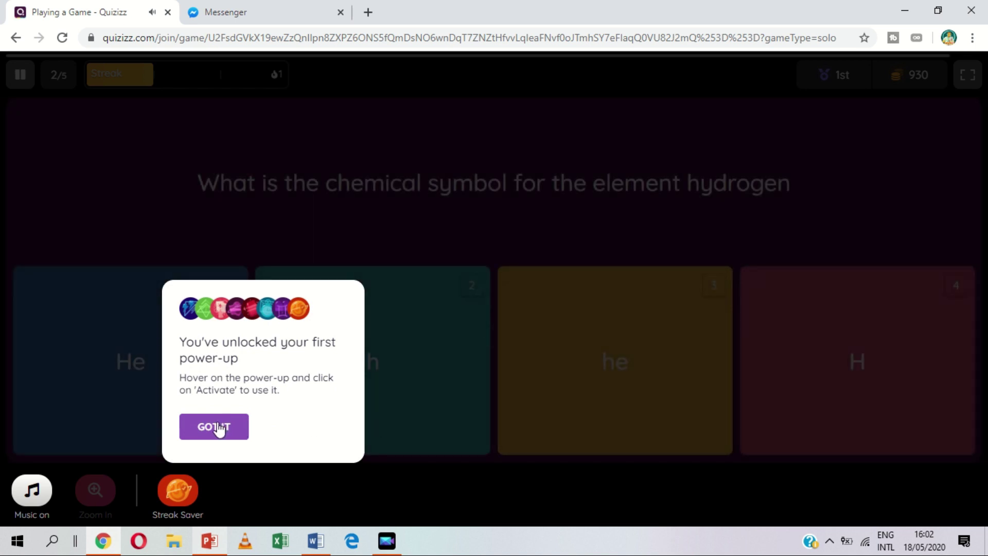
pyautogui.click(219, 429)
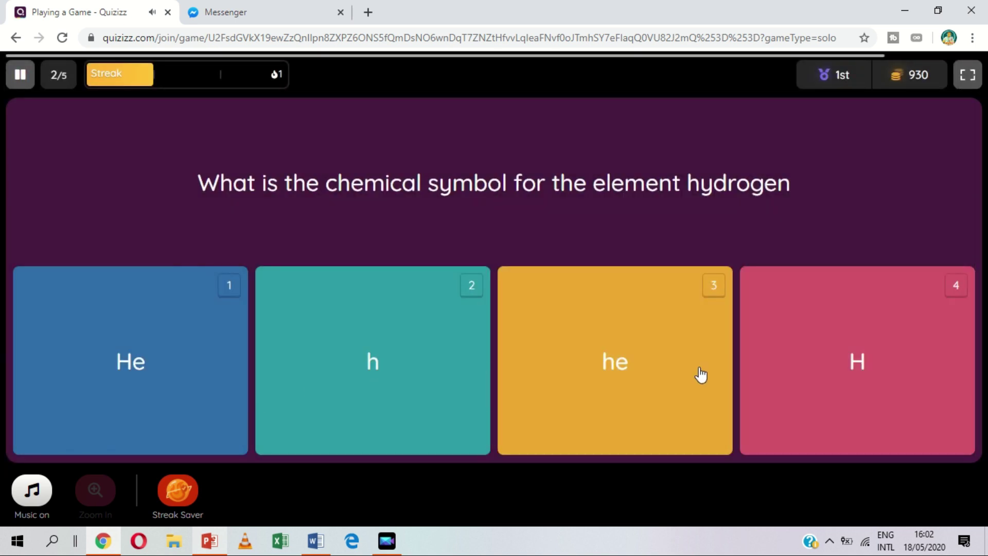
pyautogui.click(805, 369)
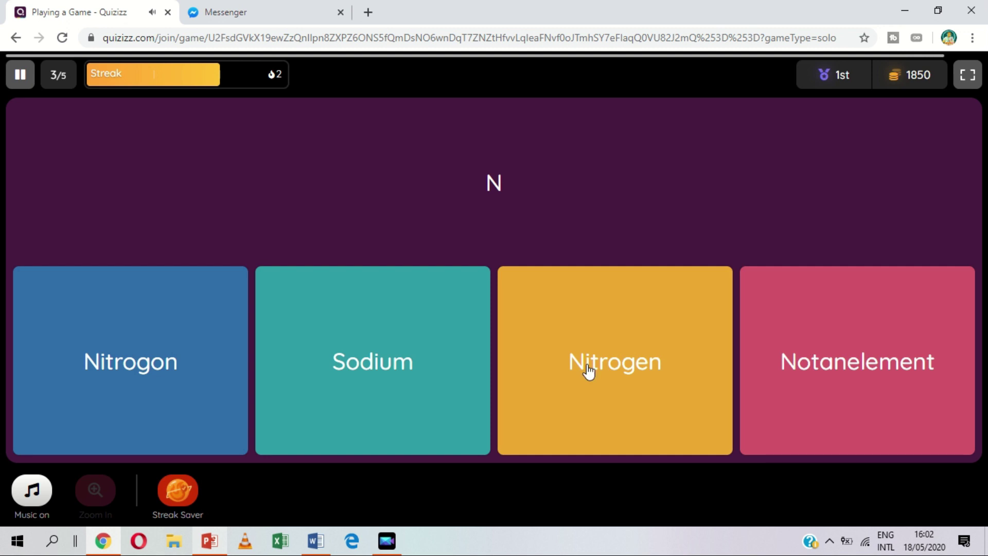
pyautogui.click(559, 360)
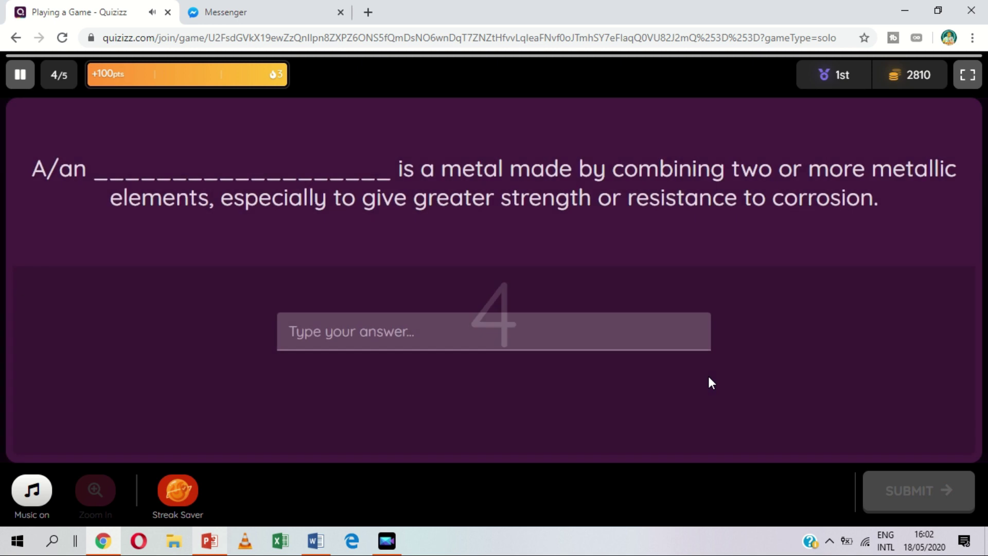
# Submit "alloy" as the answer to the fill-in-the-blank question about combined metallic elements
pyautogui.click(577, 340)
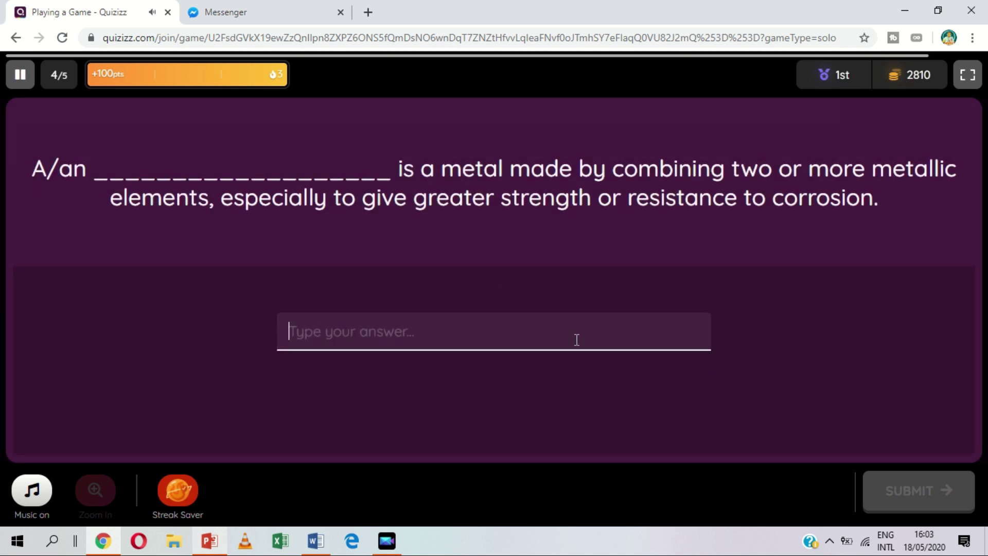
pyautogui.write('alloy')
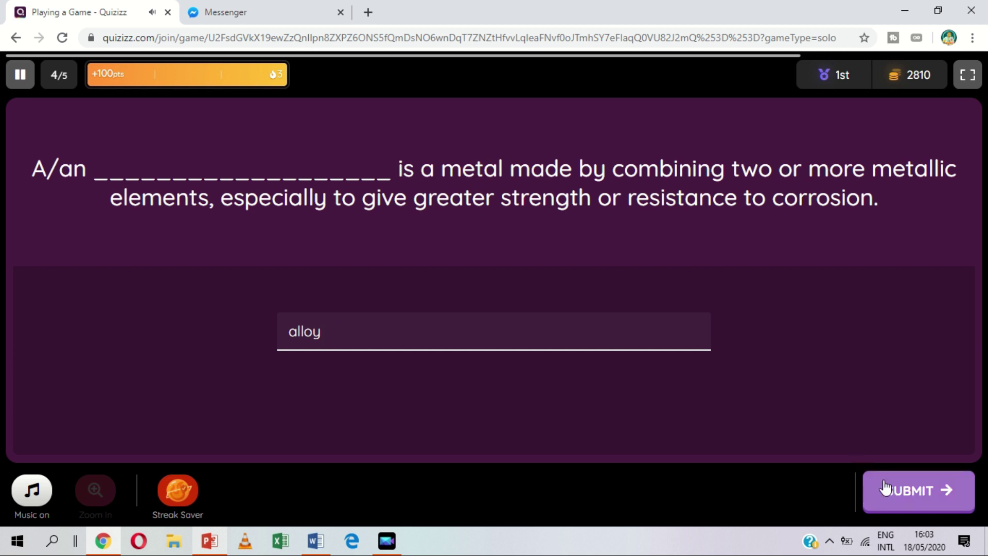
pyautogui.click(883, 481)
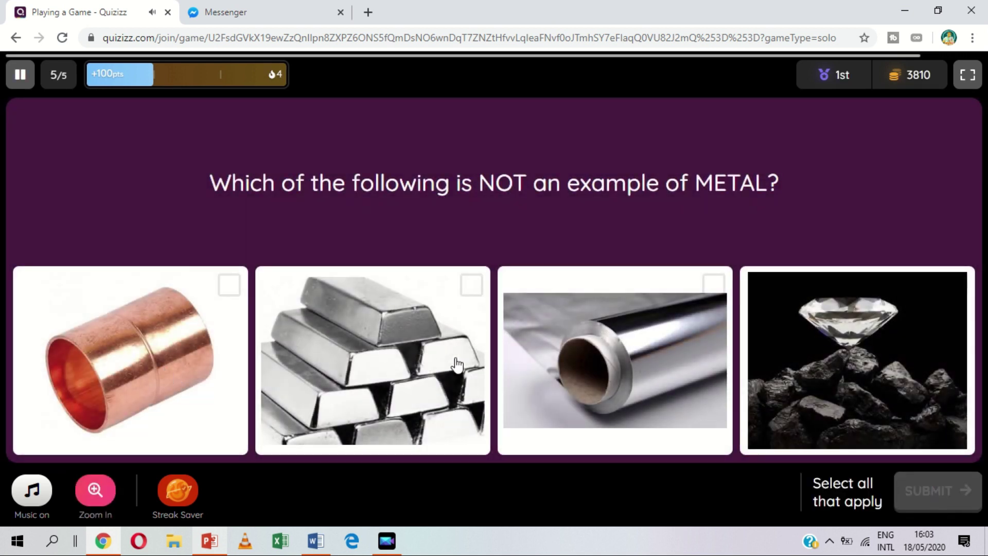
# Answer the non-metal picture question with the foil roll, and its repeat with the diamond and coal image
pyautogui.click(620, 339)
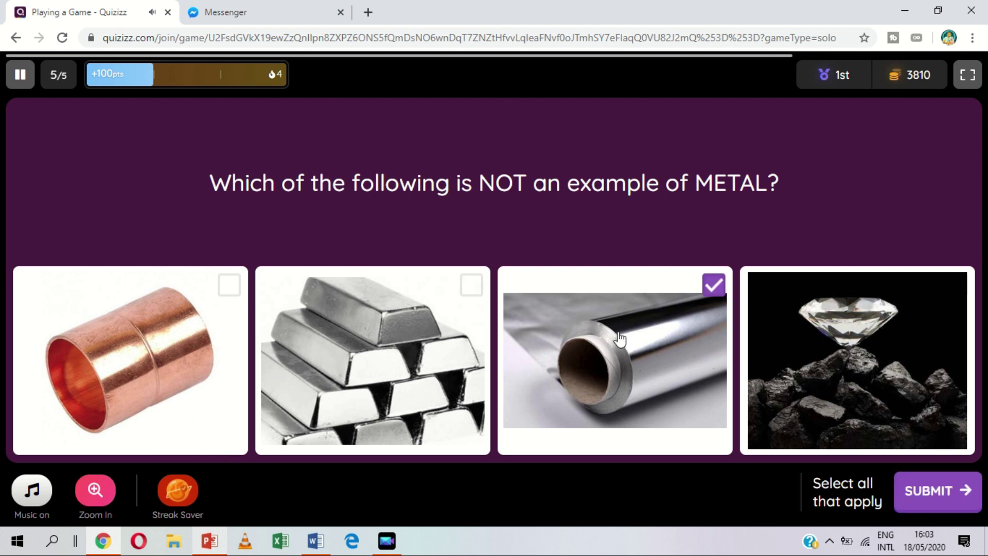
pyautogui.click(951, 485)
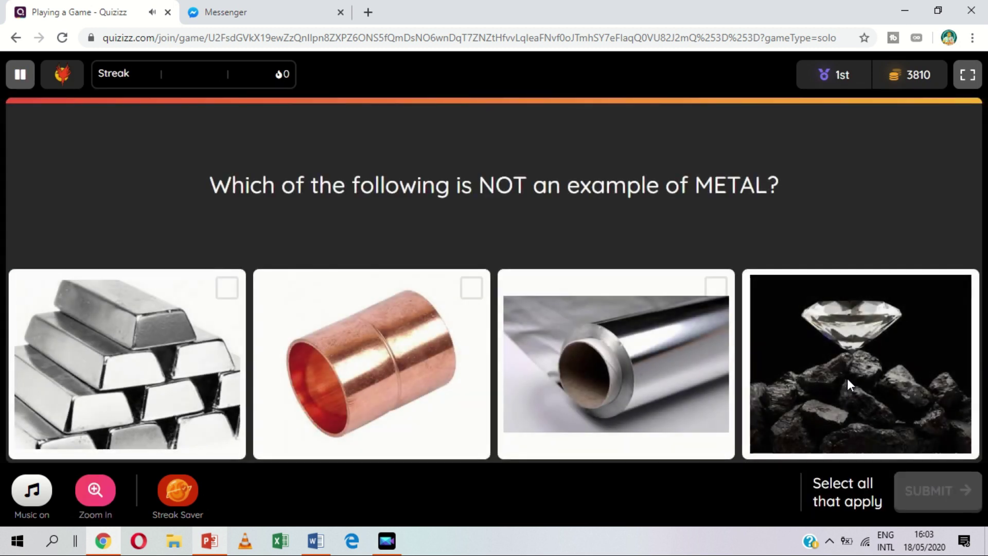
pyautogui.click(809, 316)
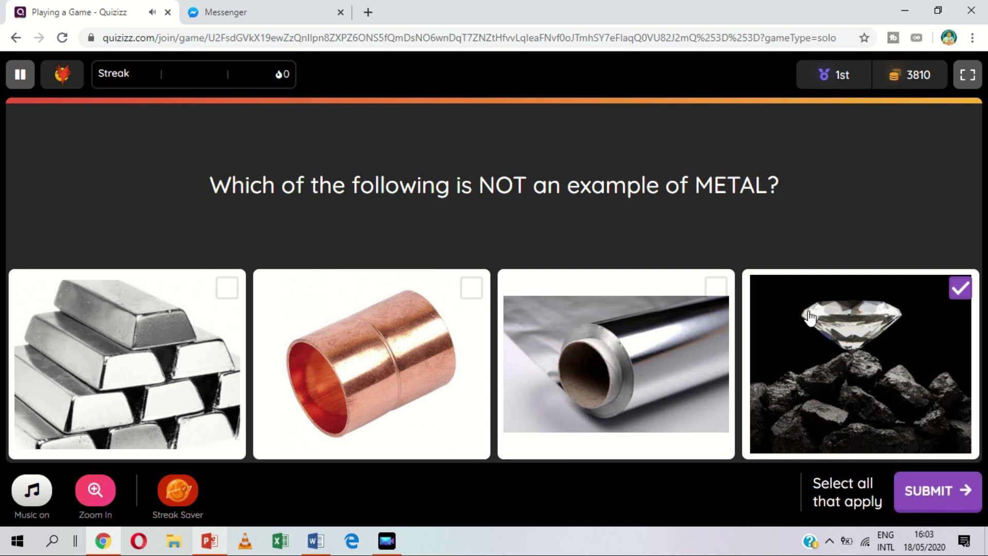
pyautogui.click(936, 498)
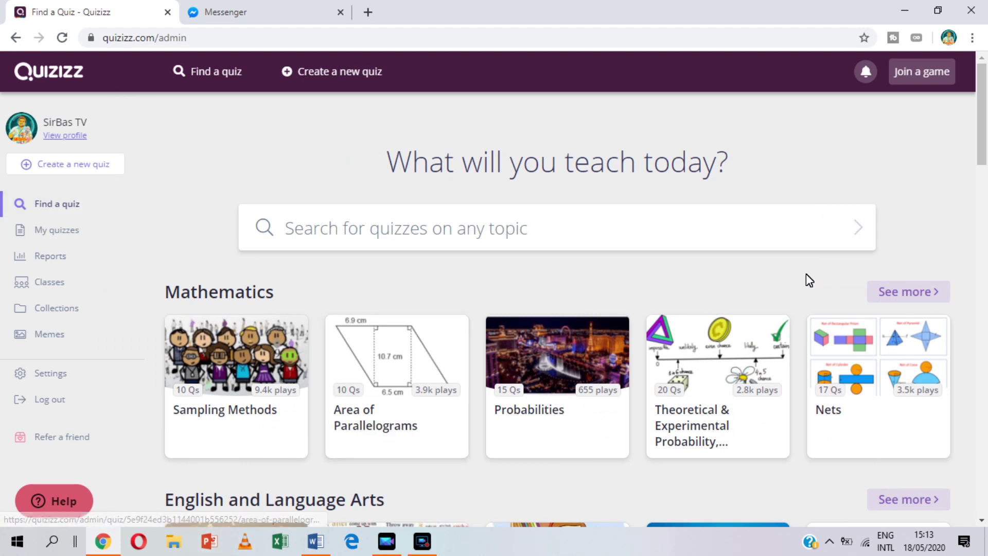
# Search the quiz library for "digestive system", look through the results, and view the account profile
pyautogui.moveTo(986, 150); pyautogui.dragTo(983, 105)
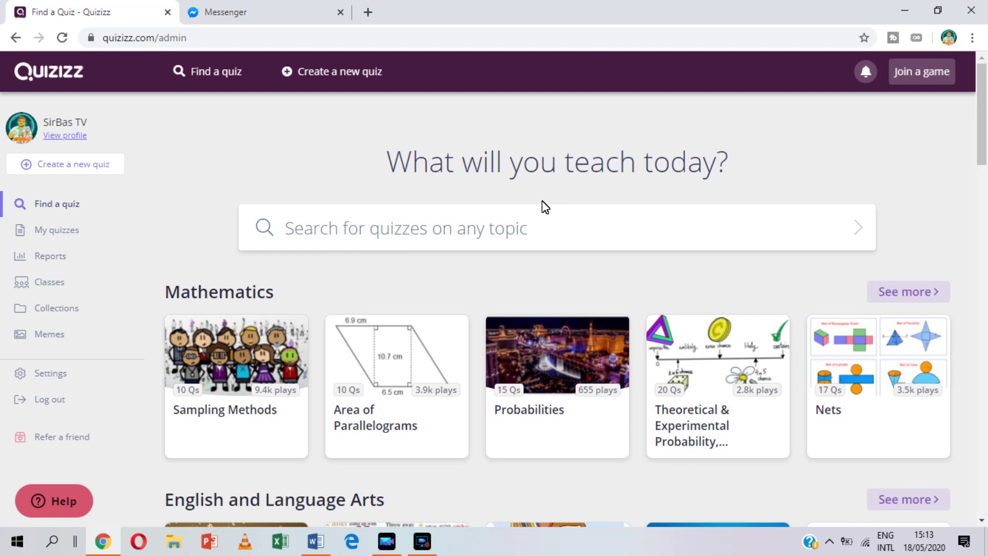
pyautogui.click(533, 224)
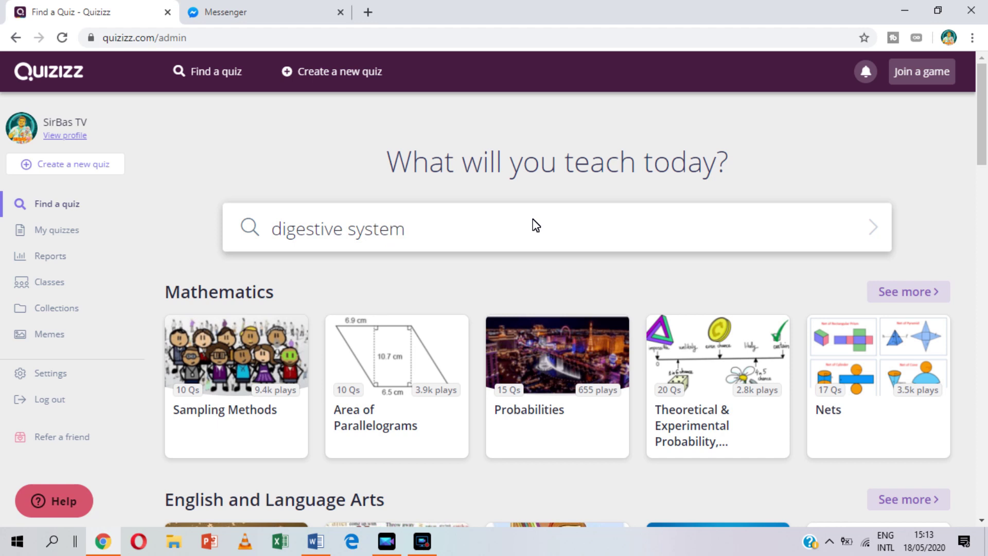
pyautogui.press('Return')
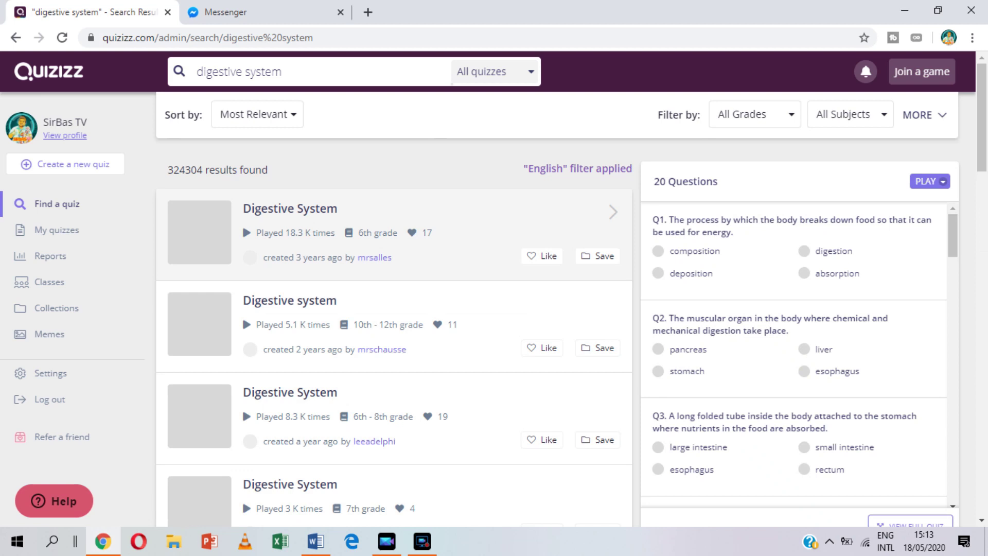
pyautogui.scroll(-1, 987, 114)
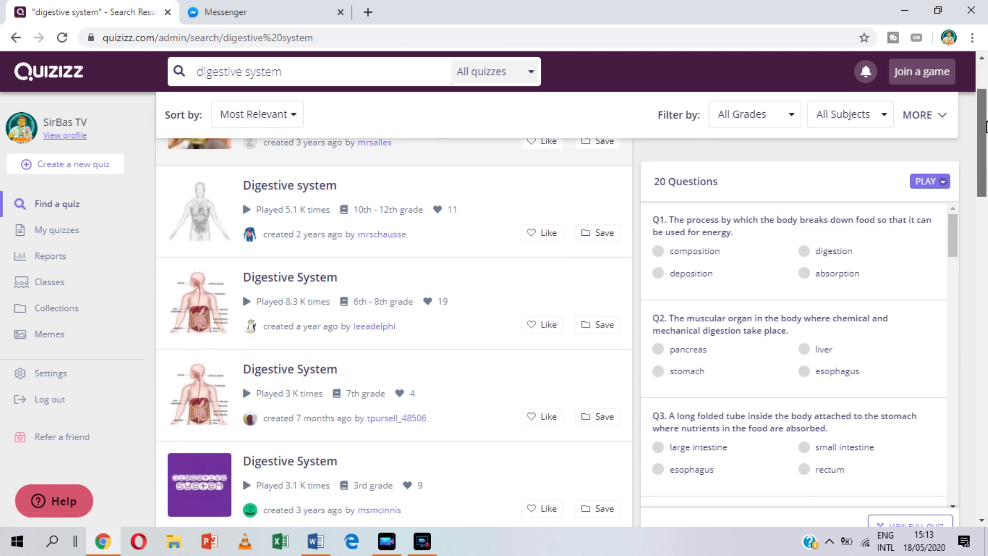
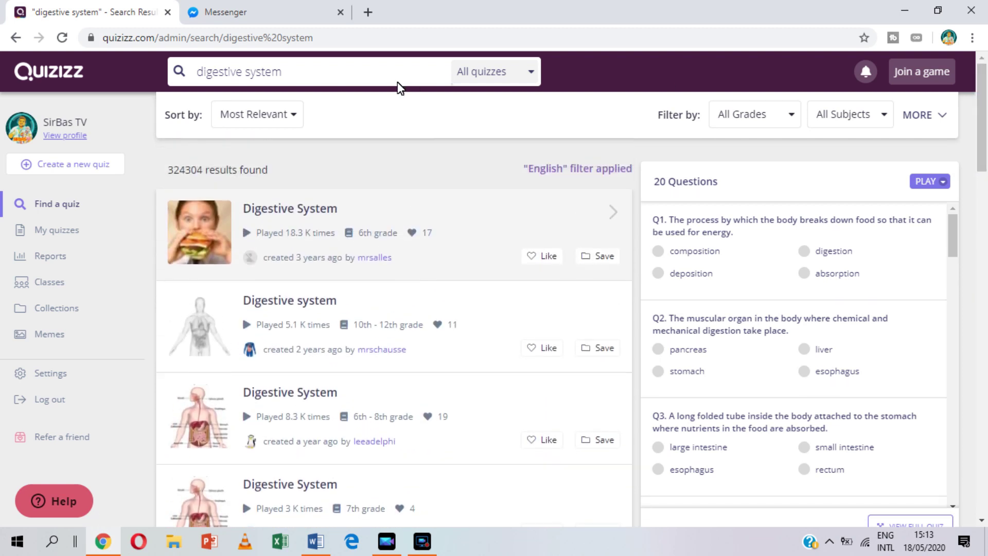
pyautogui.click(87, 124)
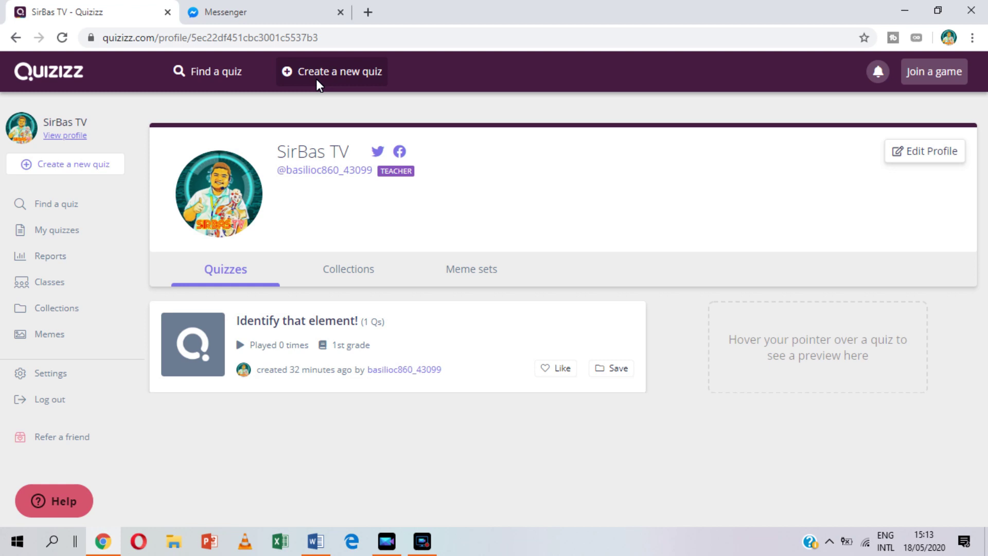
# Create a new quiz named "All about ELEMENTS" with Science as its subject
pyautogui.click(286, 69)
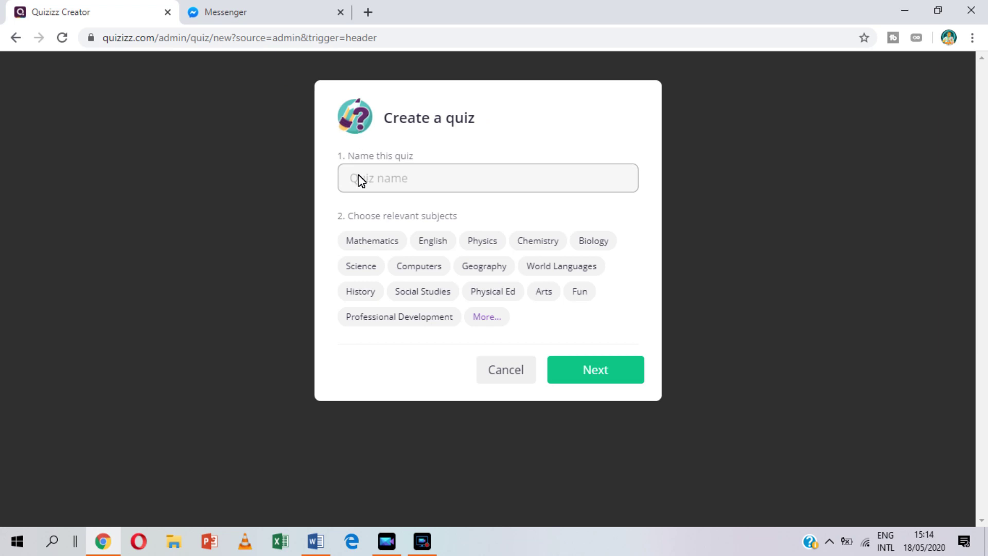
pyautogui.write('All about ELEMENTS')
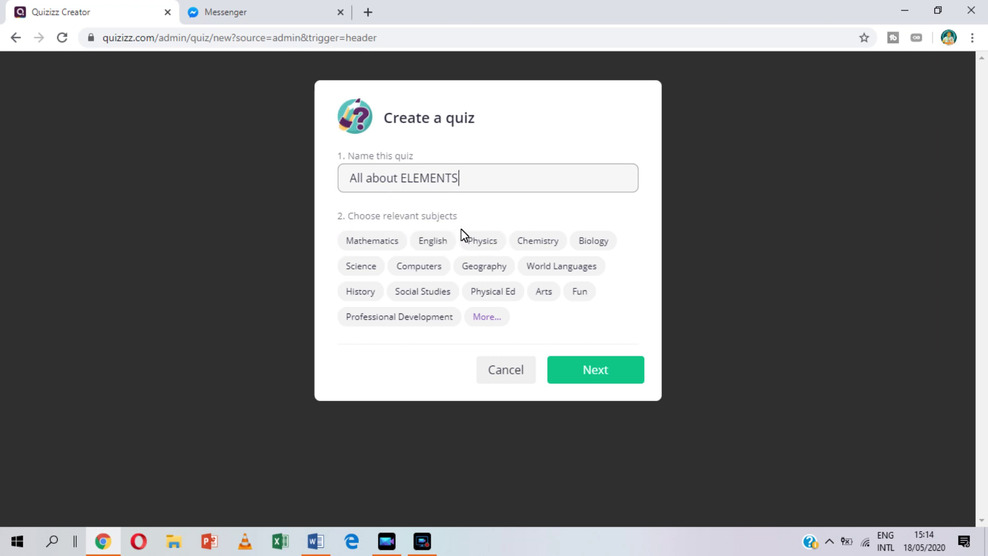
pyautogui.moveTo(464, 219); pyautogui.dragTo(344, 216)
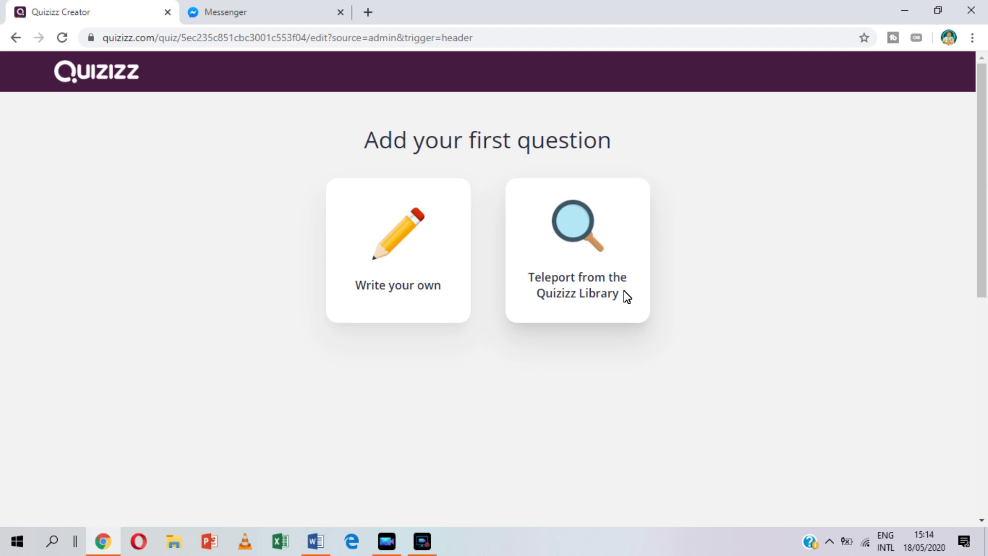
# Choose to write your own first question and make it a Multiple Choice question
pyautogui.click(397, 263)
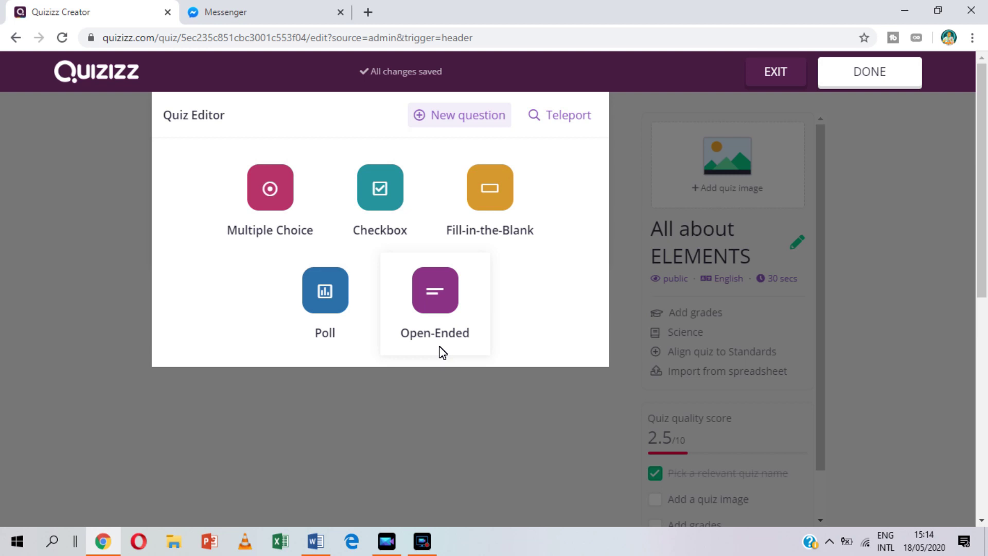
pyautogui.click(275, 191)
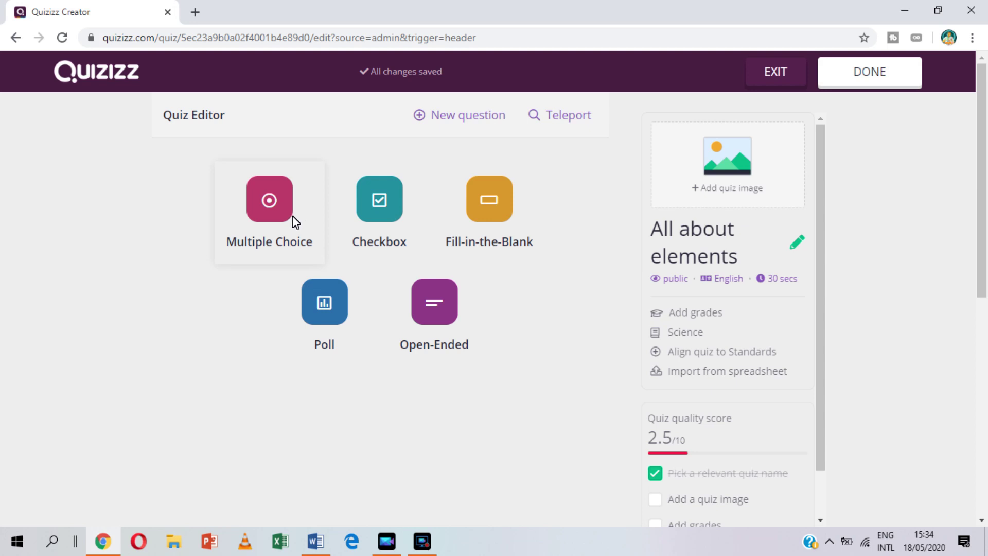
pyautogui.click(306, 222)
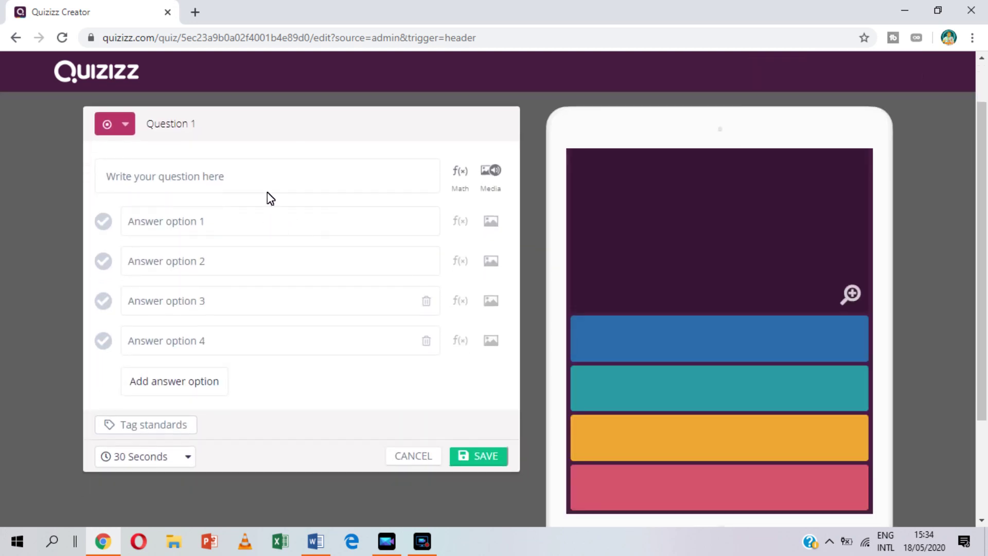
# Enter "What is the symbol for Mercury?" as the text of Question 1
pyautogui.click(277, 185)
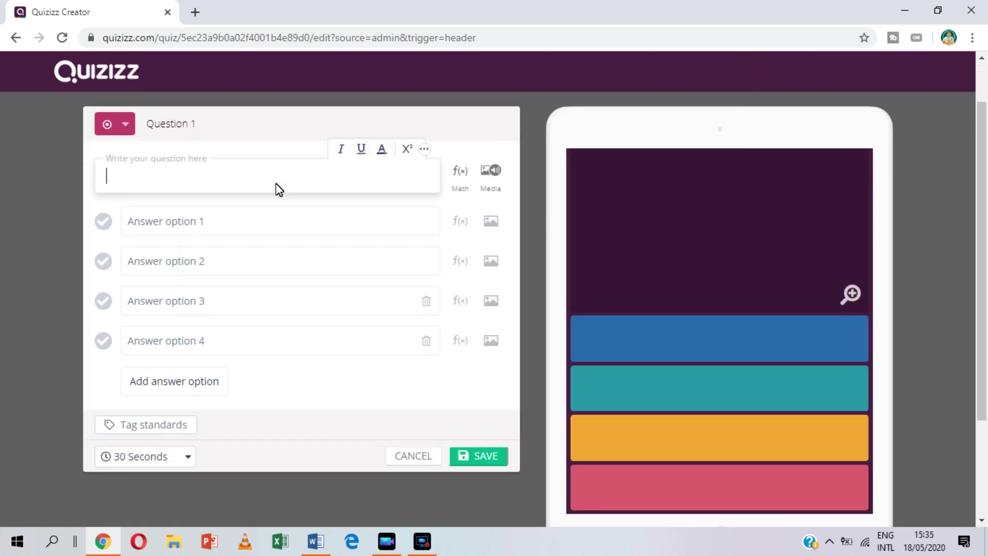
pyautogui.write('Wha')
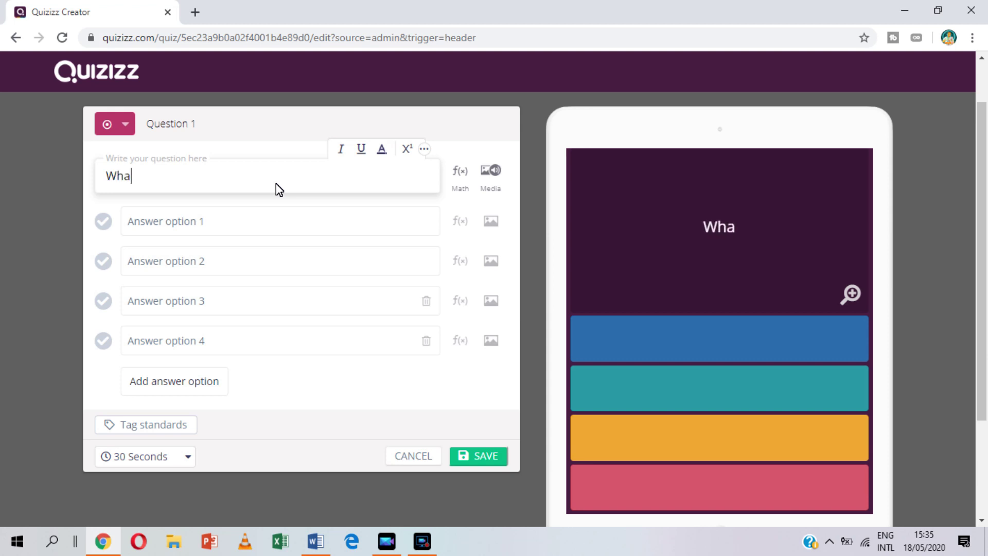
pyautogui.write('t is th')
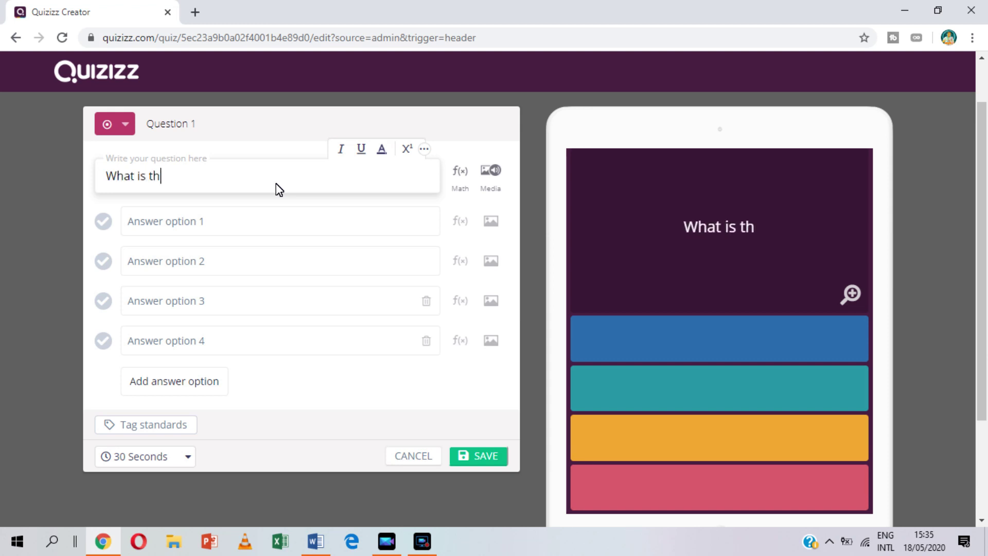
pyautogui.write('e symb')
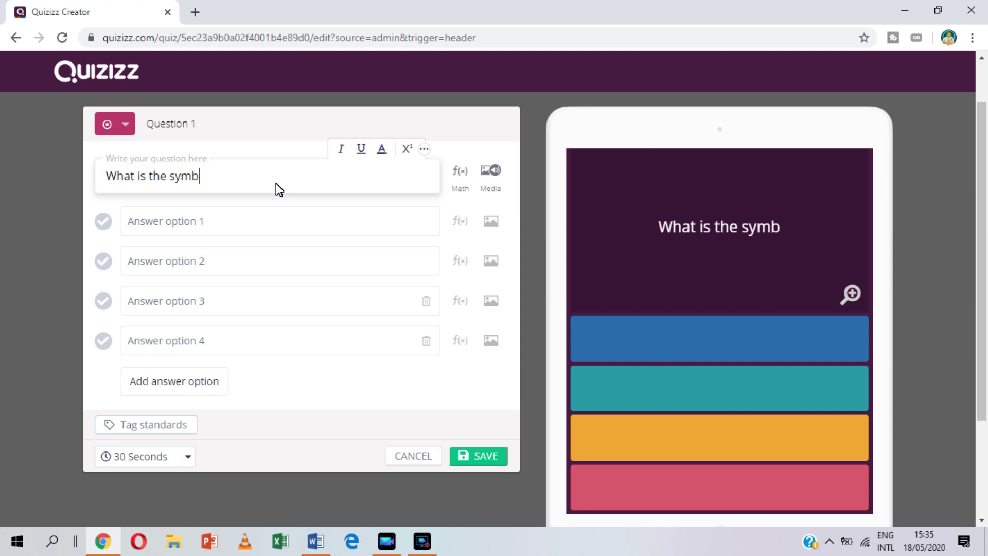
pyautogui.write('ol for me')
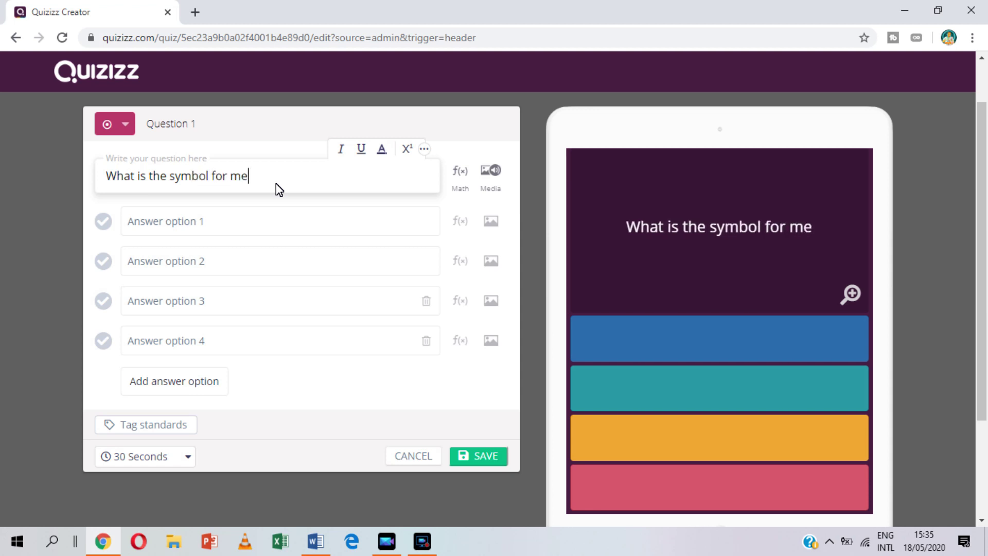
pyautogui.press('BackSpace')
pyautogui.press('BackSpace')
pyautogui.write('Mercu')
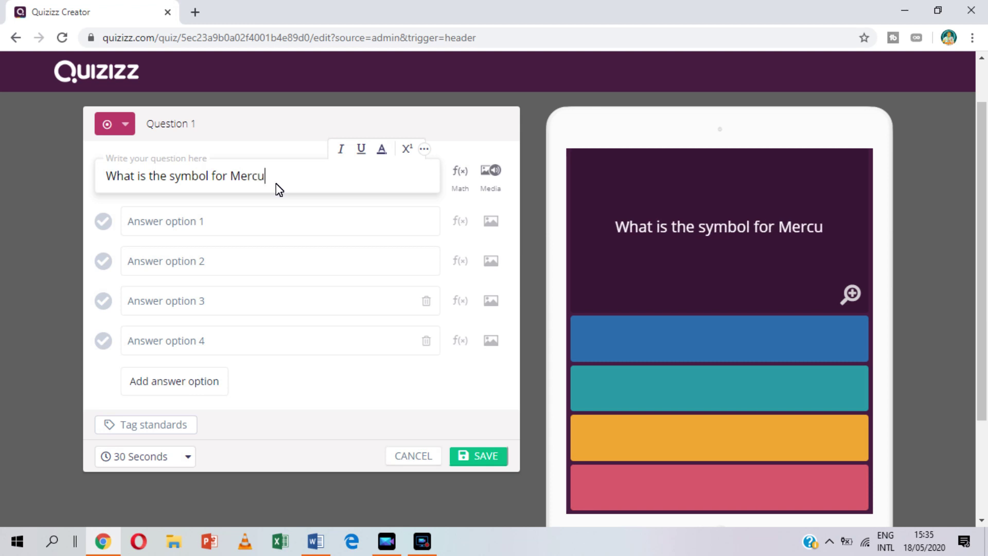
pyautogui.write('ry?')
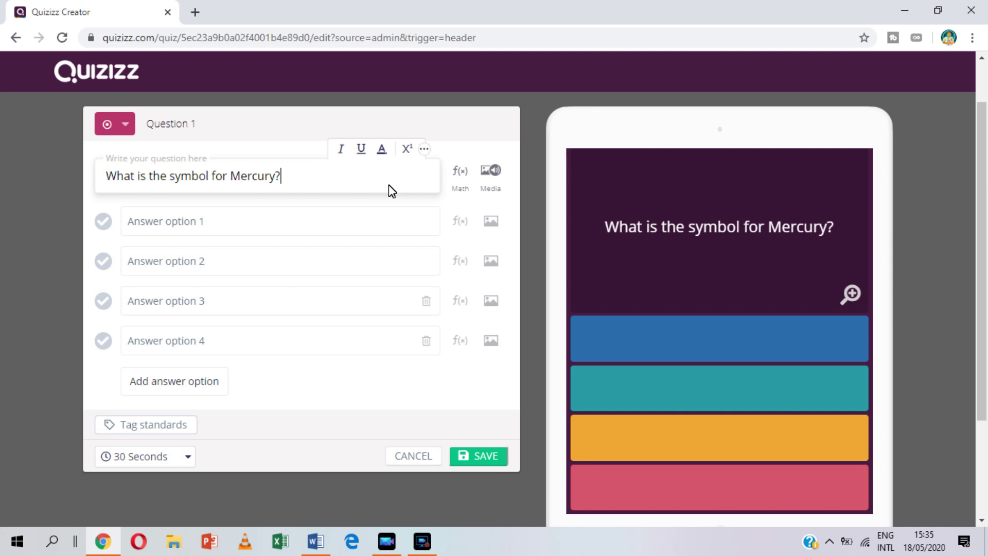
# Look at the equation editor and the image and audio options for the question, and close them without adding anything
pyautogui.click(460, 184)
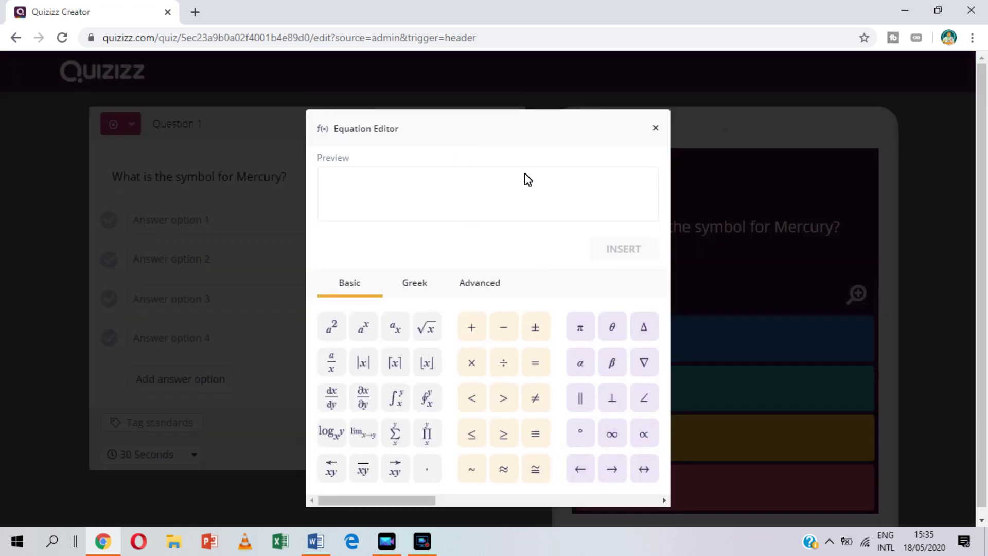
pyautogui.click(655, 130)
pyautogui.click(486, 177)
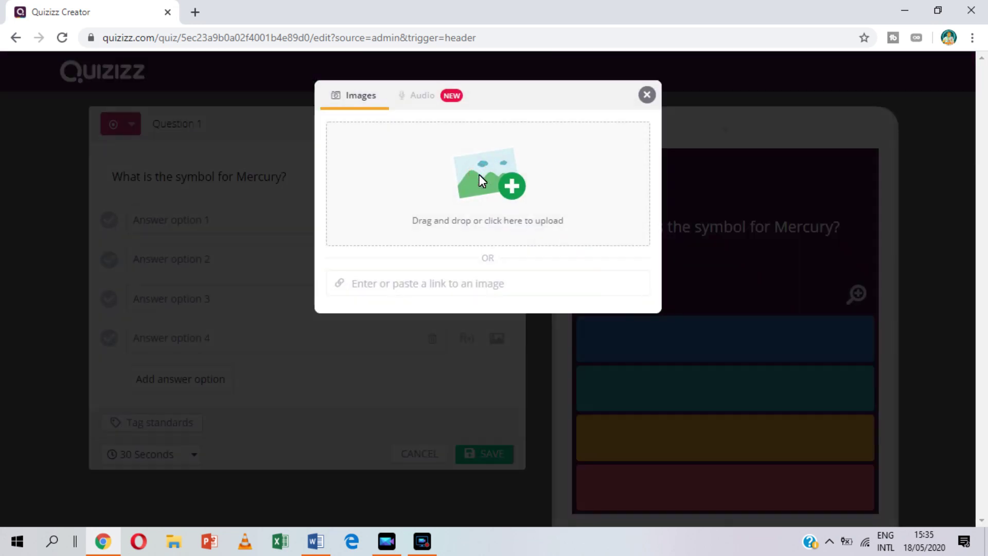
pyautogui.click(367, 97)
pyautogui.click(421, 99)
pyautogui.click(369, 97)
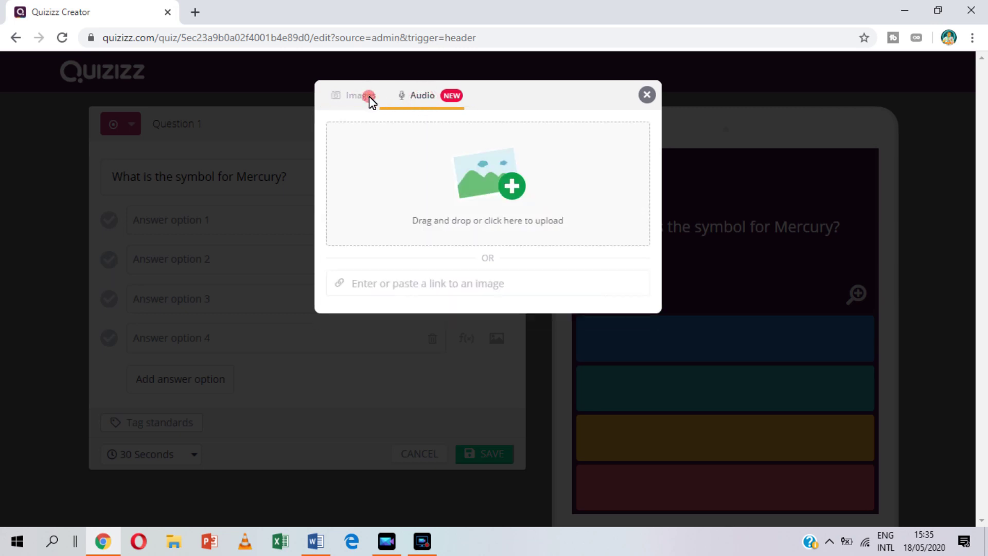
pyautogui.click(647, 96)
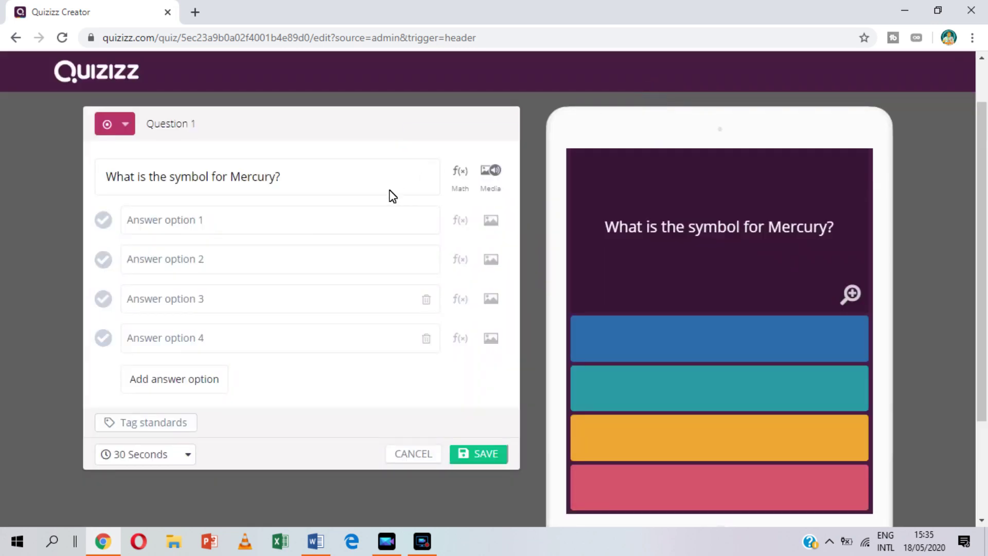
# Enter He, Hg, Al and Mg as the four answer options of Question 1
pyautogui.click(334, 220)
pyautogui.write('He')
pyautogui.click(255, 259)
pyautogui.write('Hg')
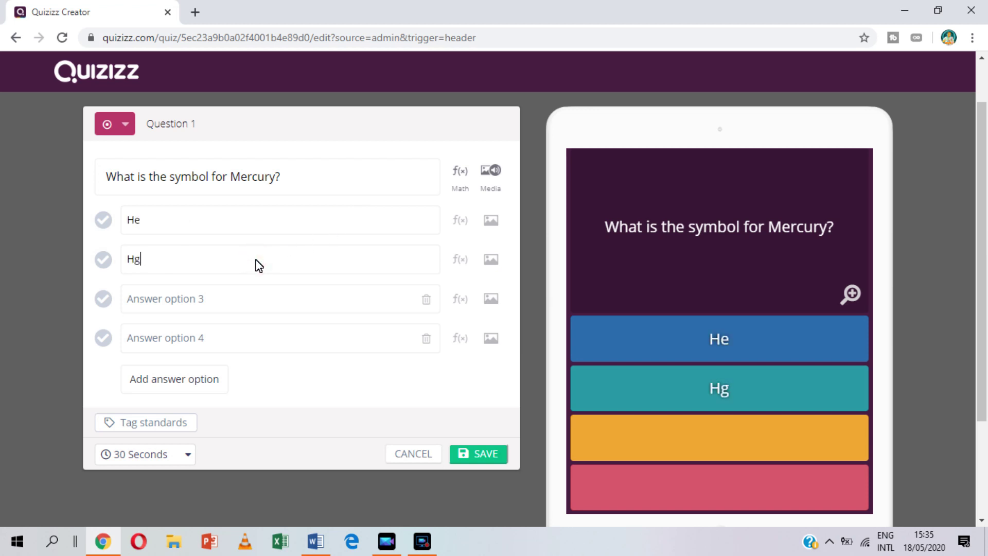
pyautogui.click(222, 297)
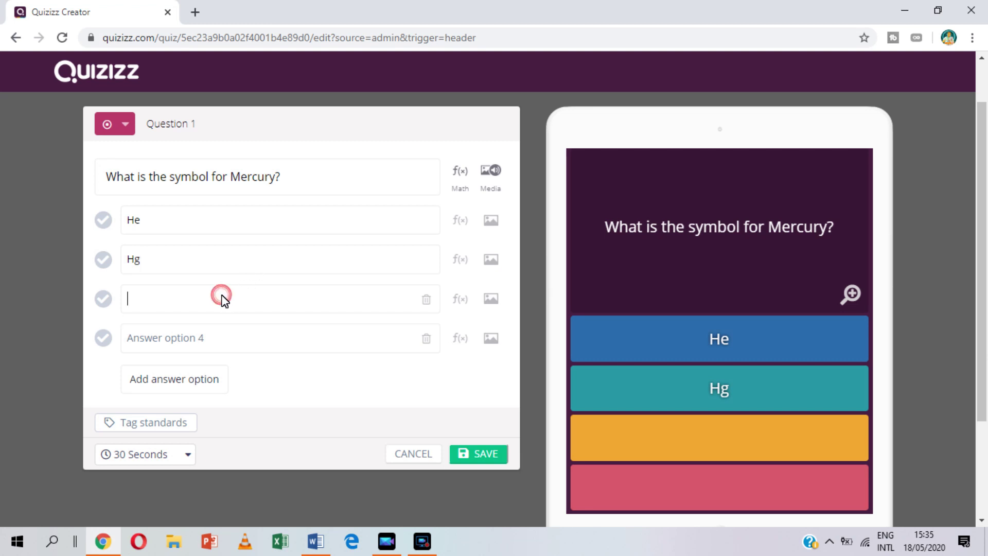
pyautogui.write('Al')
pyautogui.click(210, 341)
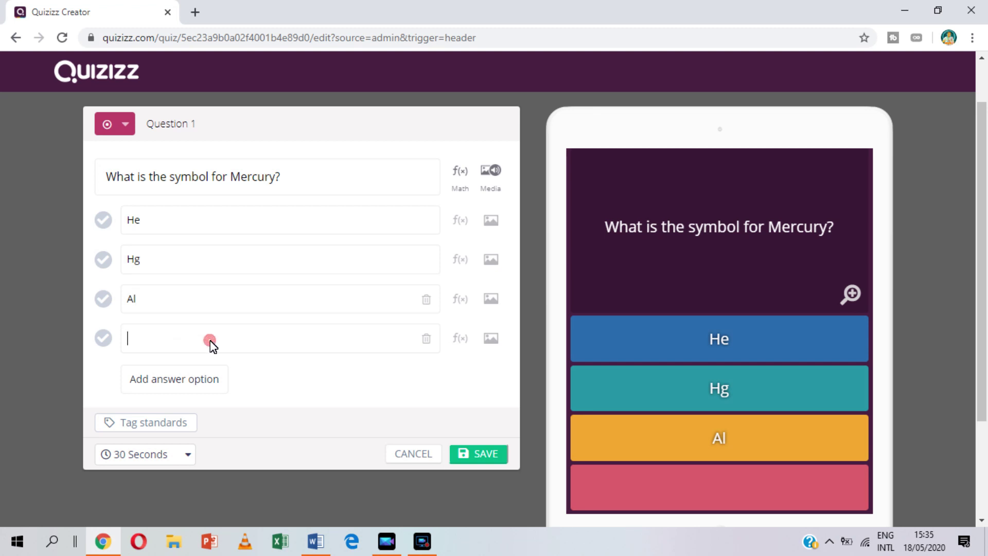
pyautogui.write('Mg')
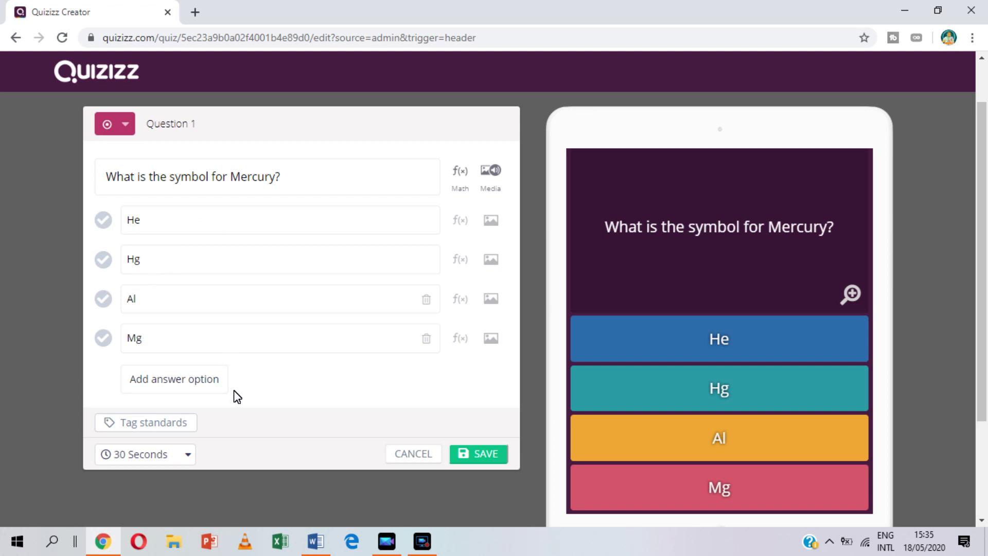
# Mark Hg as the correct answer and add Eu as a fifth answer option
pyautogui.click(103, 259)
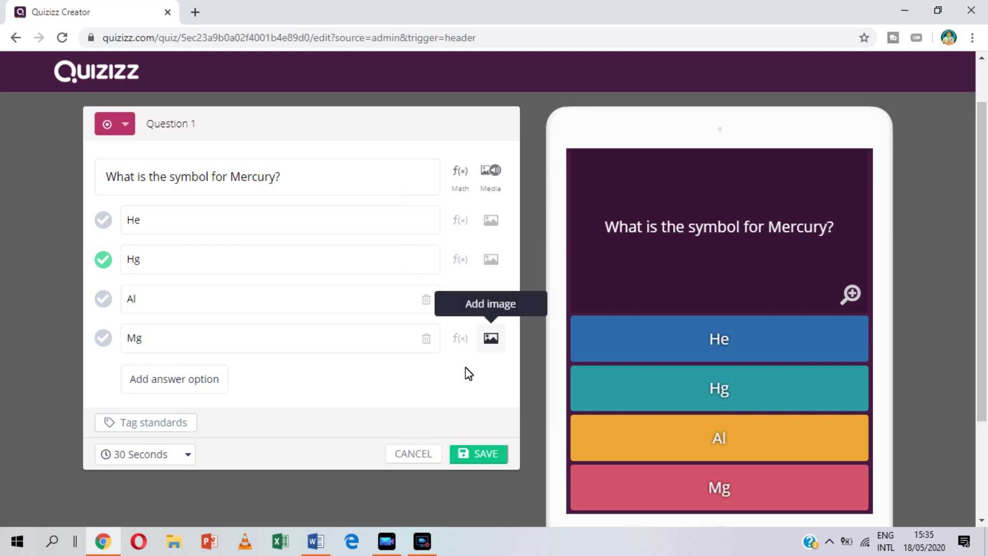
pyautogui.click(215, 383)
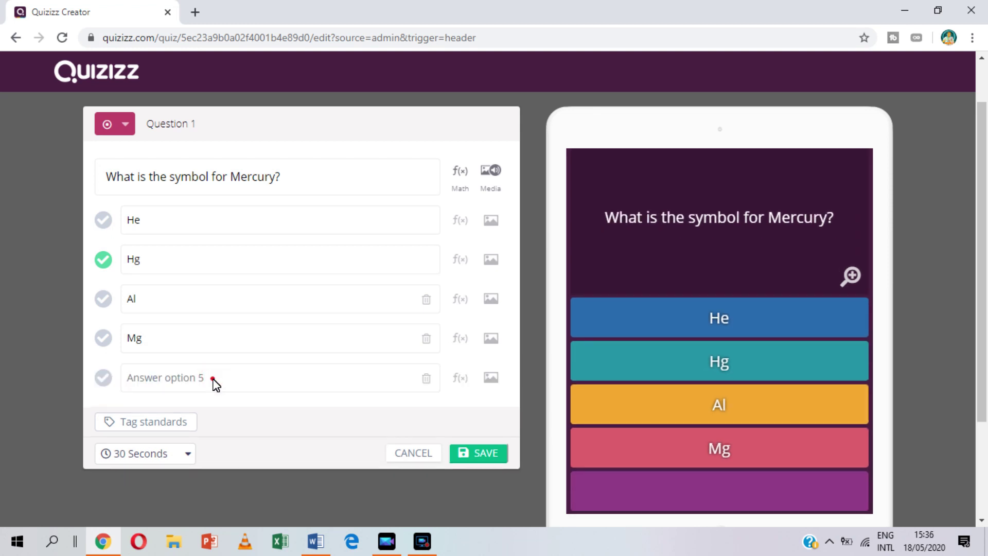
pyautogui.click(215, 384)
# Look at the standards alignment and time limit choices for Question 1, and save the question
pyautogui.click(262, 425)
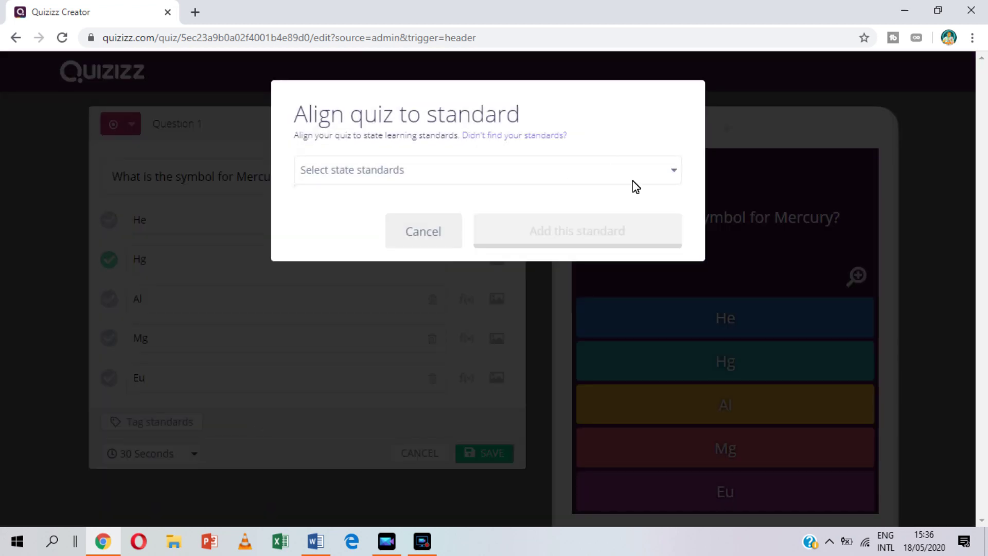
pyautogui.click(438, 230)
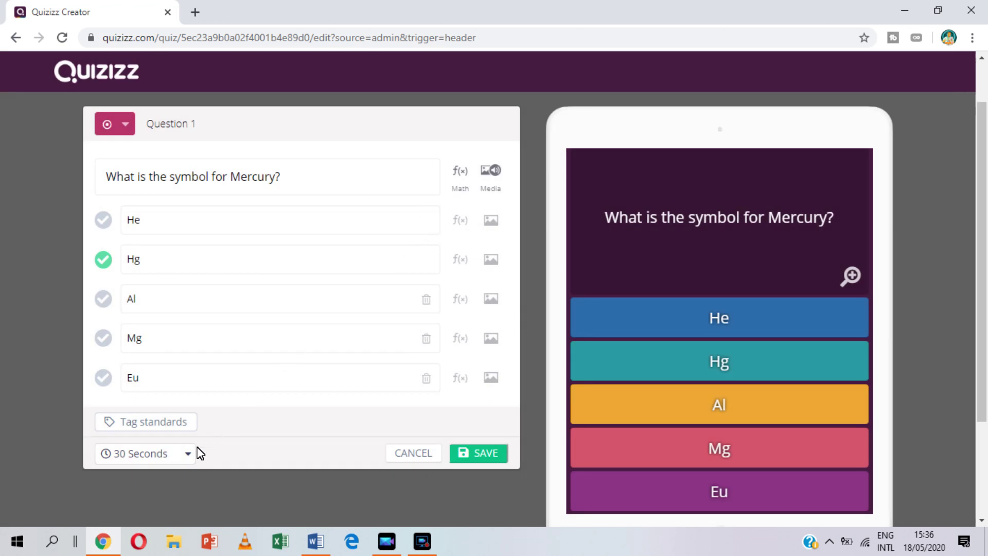
pyautogui.click(187, 454)
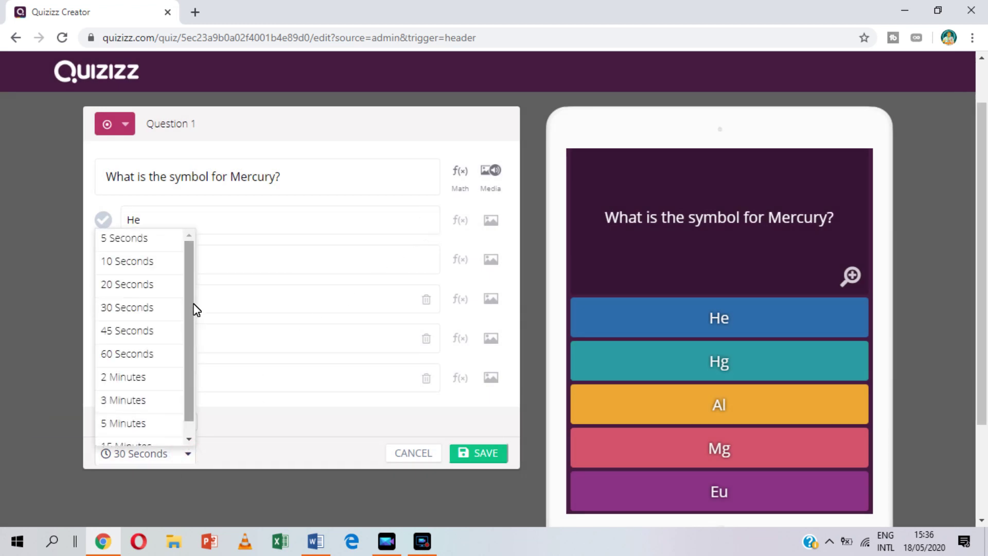
pyautogui.scroll(-1, 187, 329)
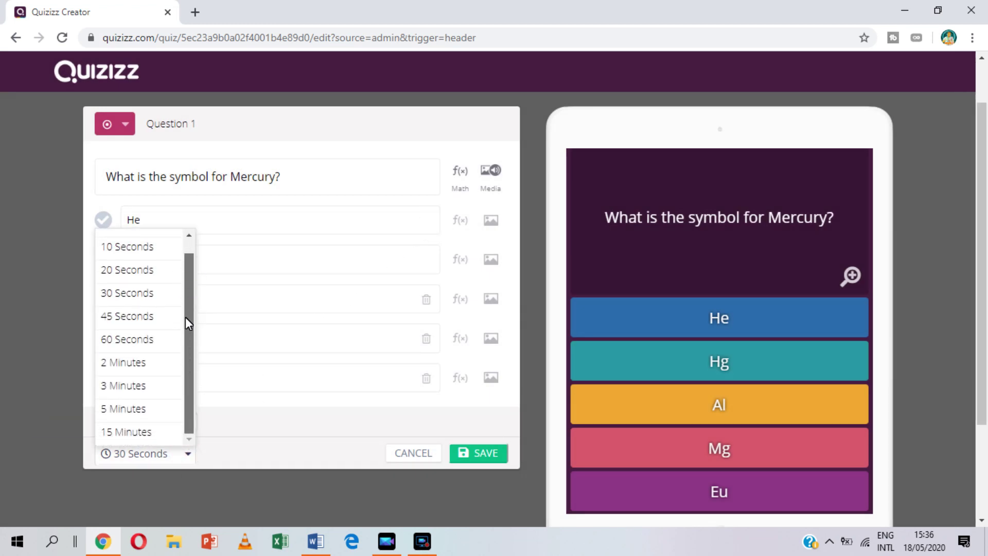
pyautogui.scroll(1, 185, 279)
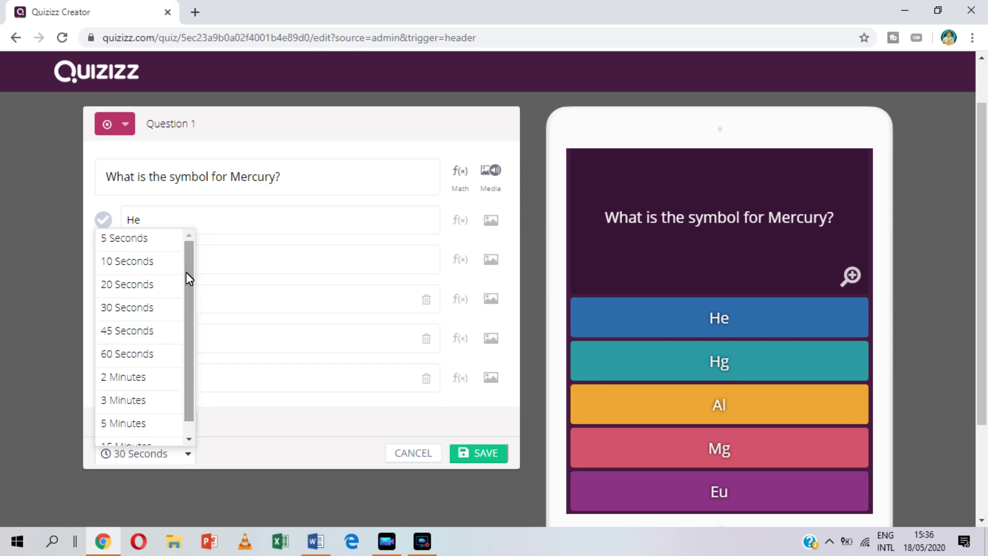
pyautogui.click(474, 456)
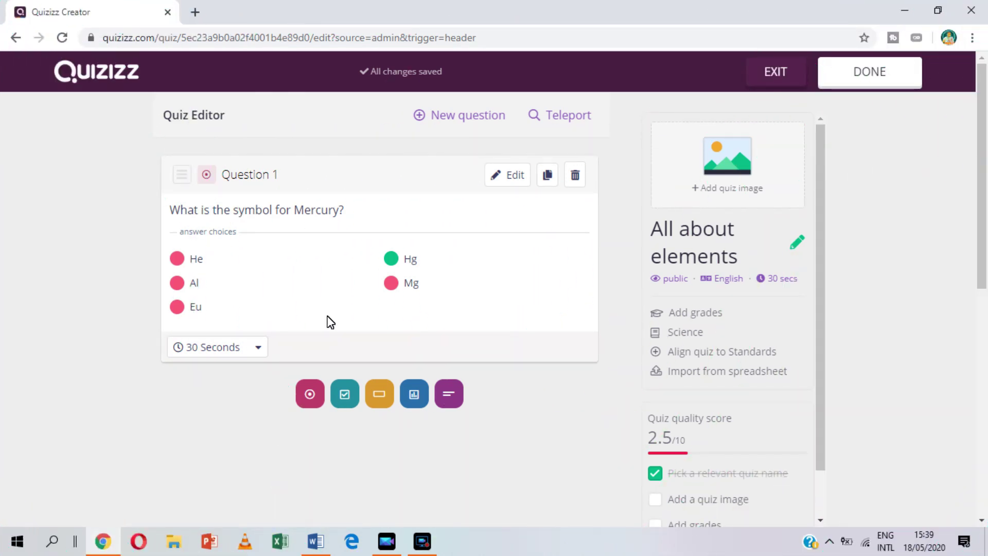
# Use Teleport to search existing quizzes, including public ones, for "elements"
pyautogui.click(465, 116)
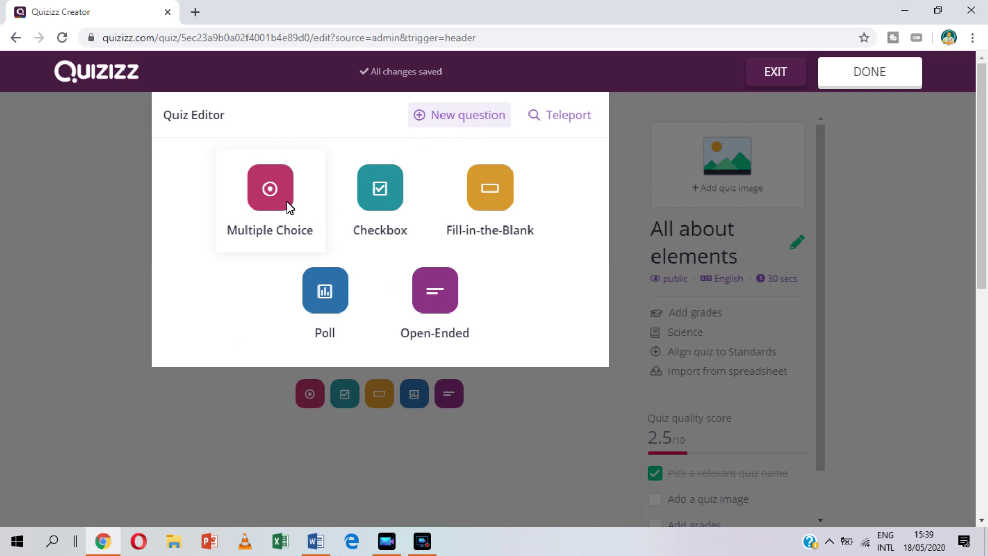
pyautogui.click(558, 117)
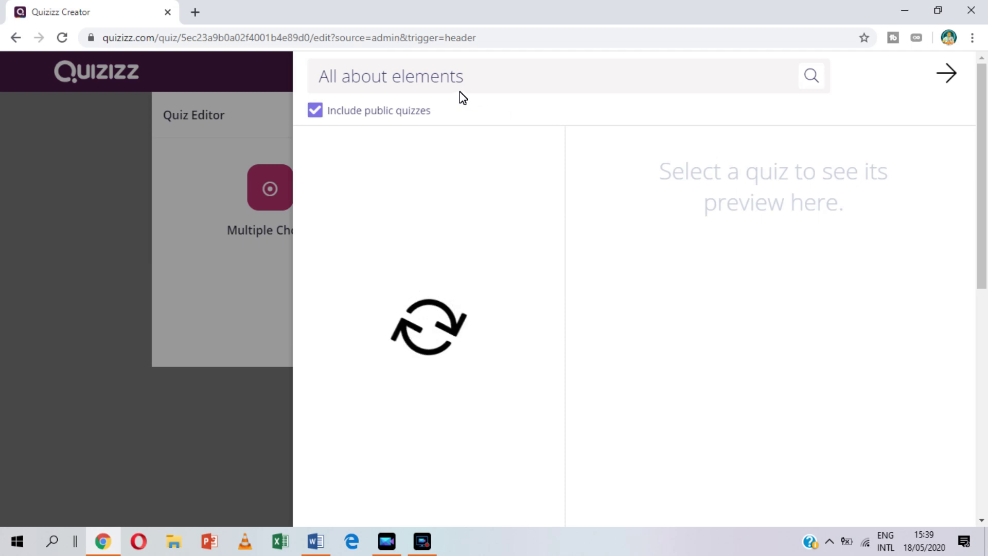
pyautogui.click(388, 79)
pyautogui.moveTo(388, 79); pyautogui.dragTo(308, 81)
pyautogui.press('BackSpace')
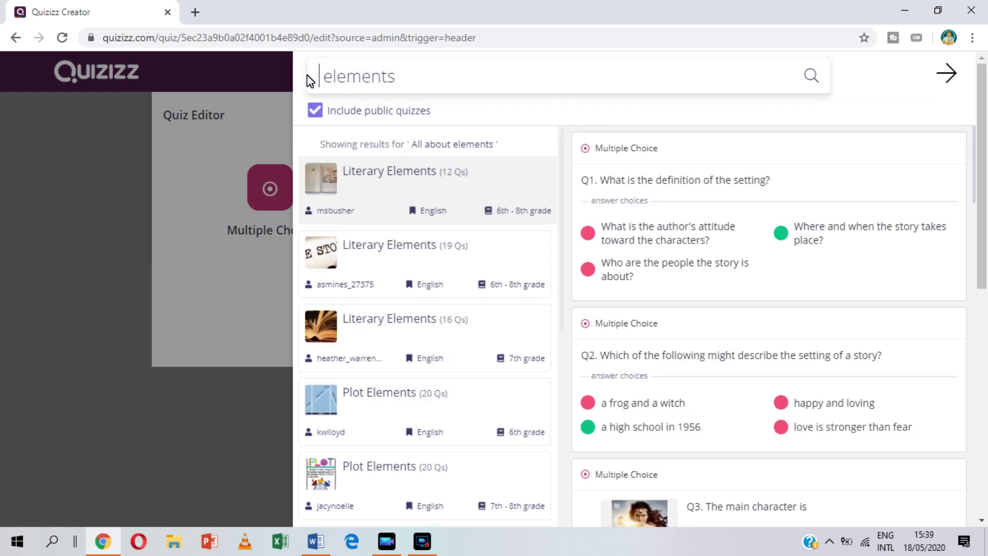
pyautogui.click(812, 76)
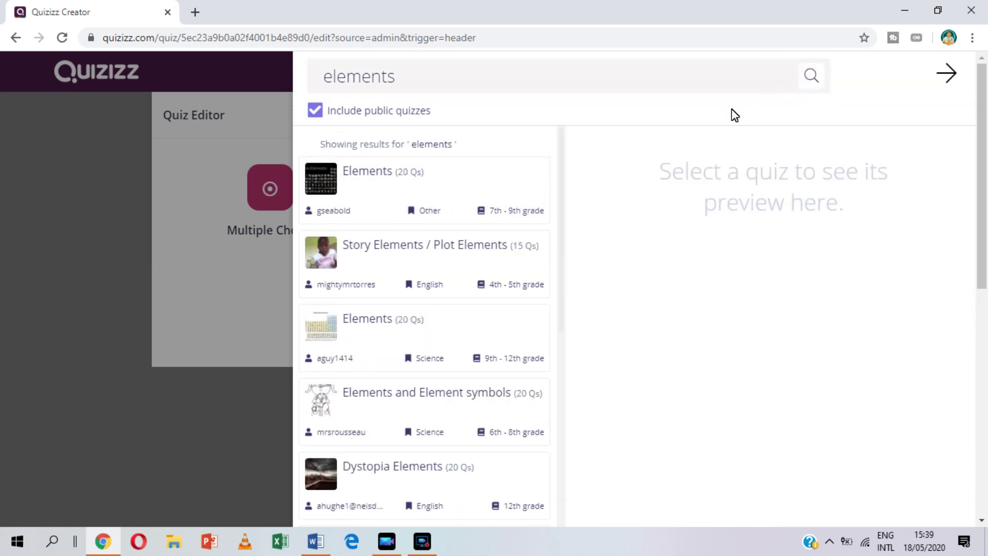
# Add the question on the chemical symbol for hydrogen from the first Elements quiz found, and return to the quiz's question list
pyautogui.click(373, 173)
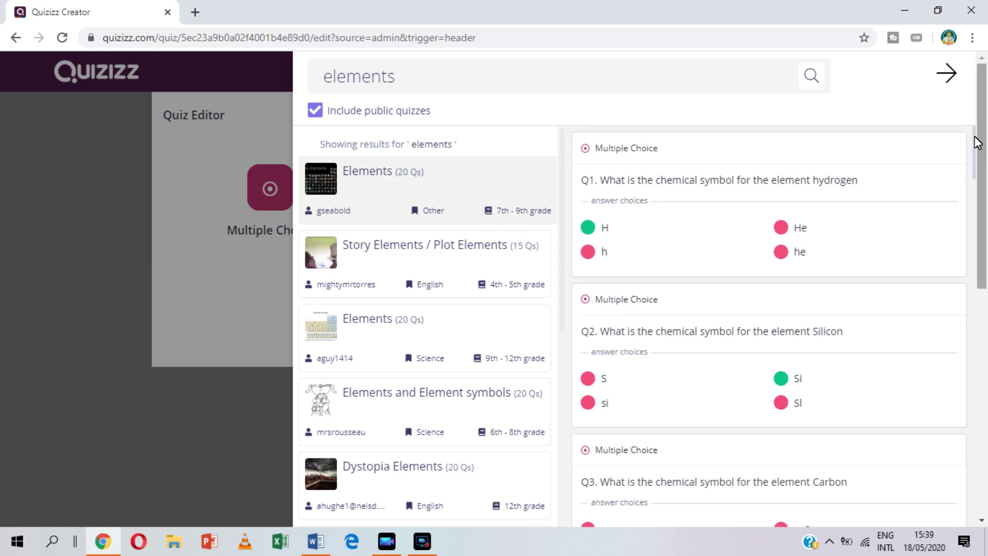
pyautogui.moveTo(977, 149); pyautogui.dragTo(979, 114)
pyautogui.moveTo(739, 186)
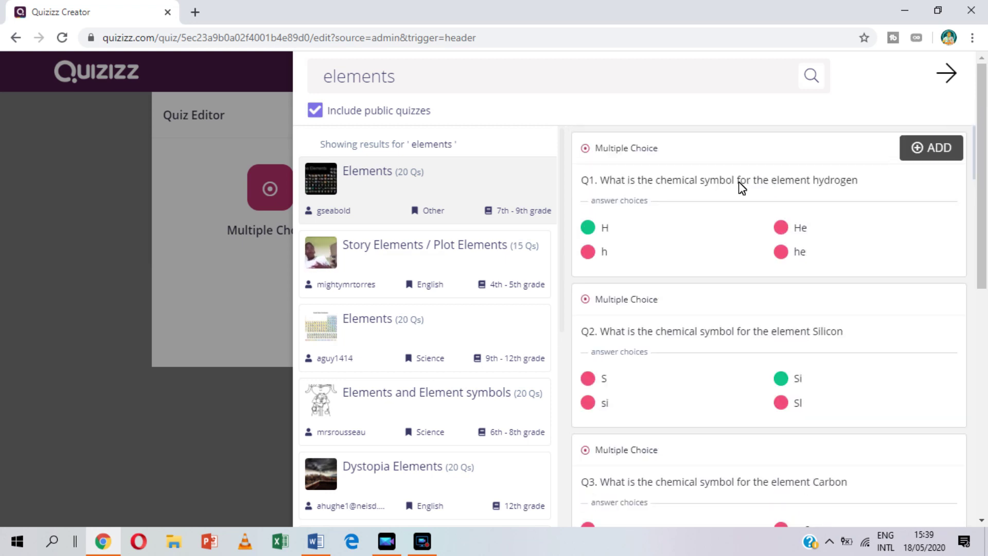
pyautogui.click(918, 146)
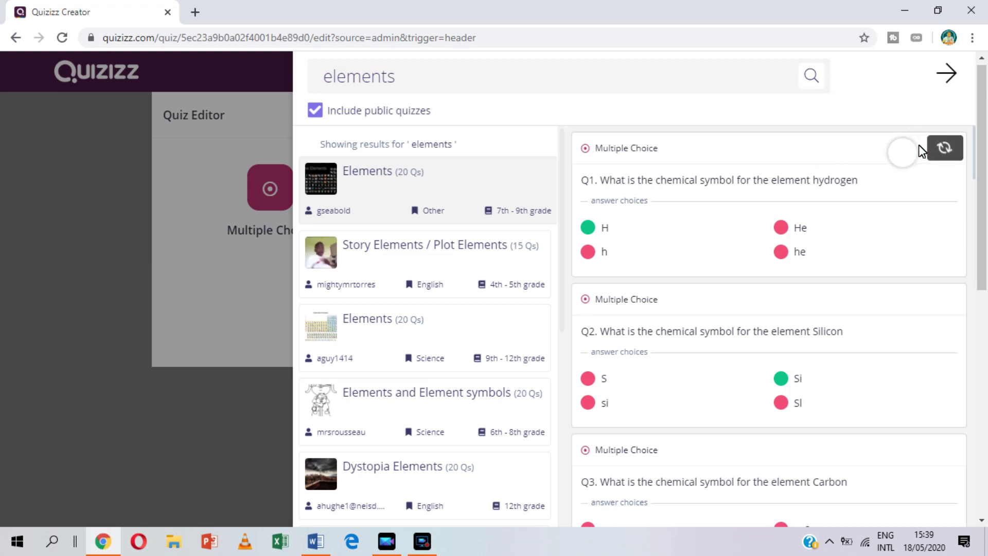
pyautogui.click(64, 292)
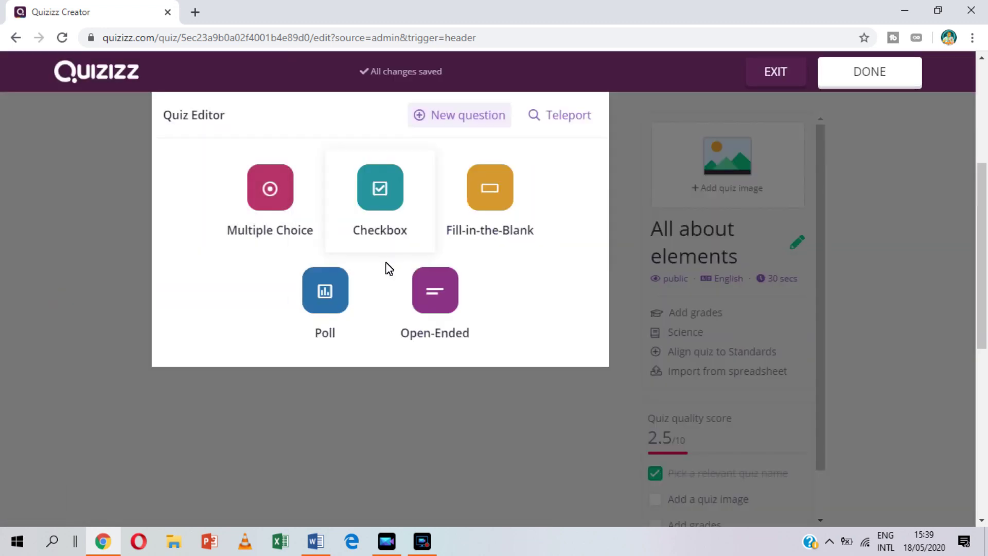
pyautogui.click(462, 418)
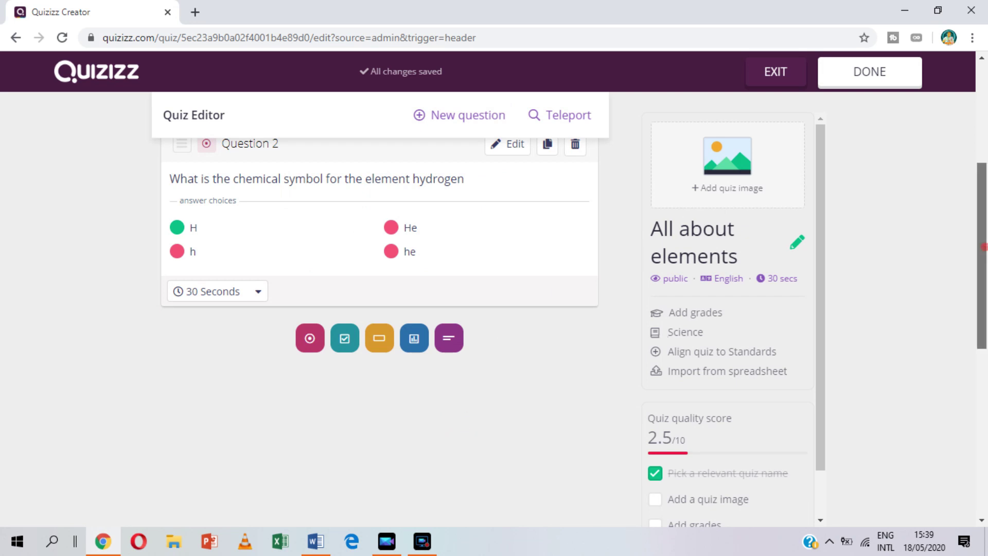
pyautogui.scroll(5, 399, 409)
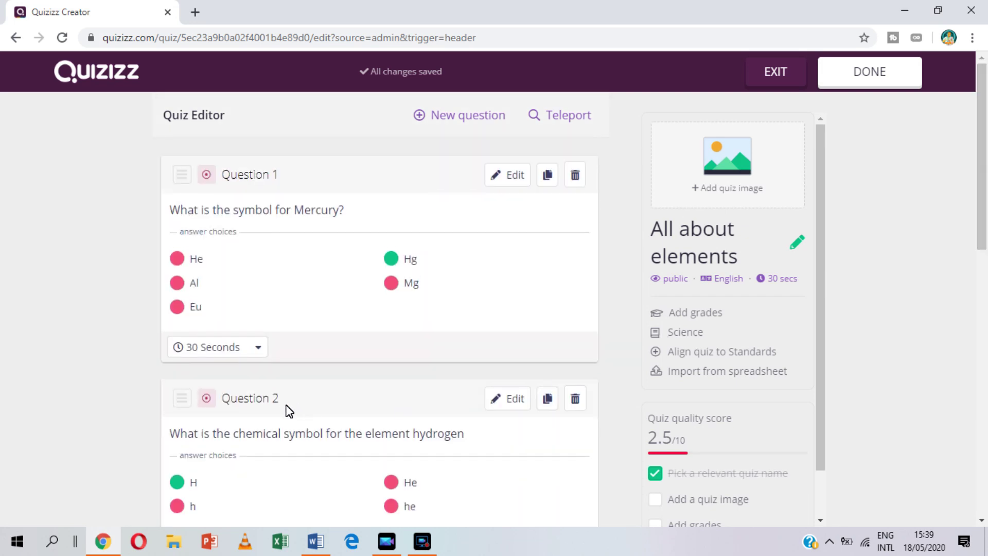
pyautogui.moveTo(282, 399); pyautogui.dragTo(223, 397)
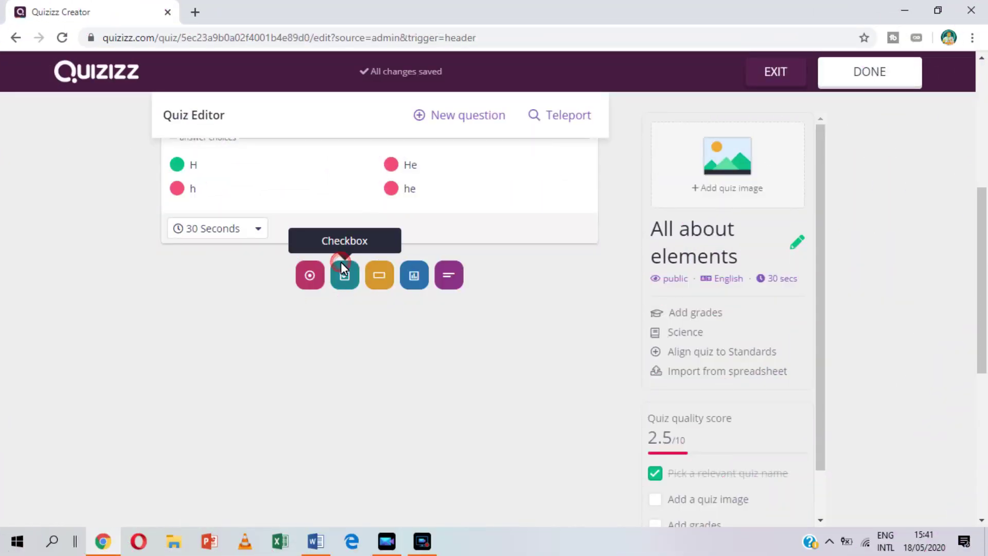
# Look at the blank editors for the Checkbox, Fill-in-the-Blank and Poll question types without adding any of them
pyautogui.click(341, 262)
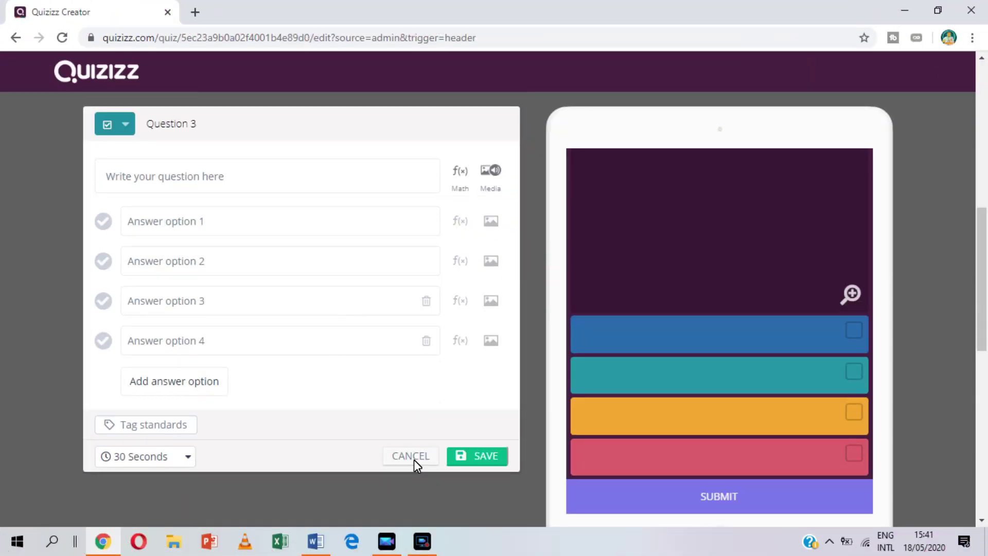
pyautogui.click(338, 480)
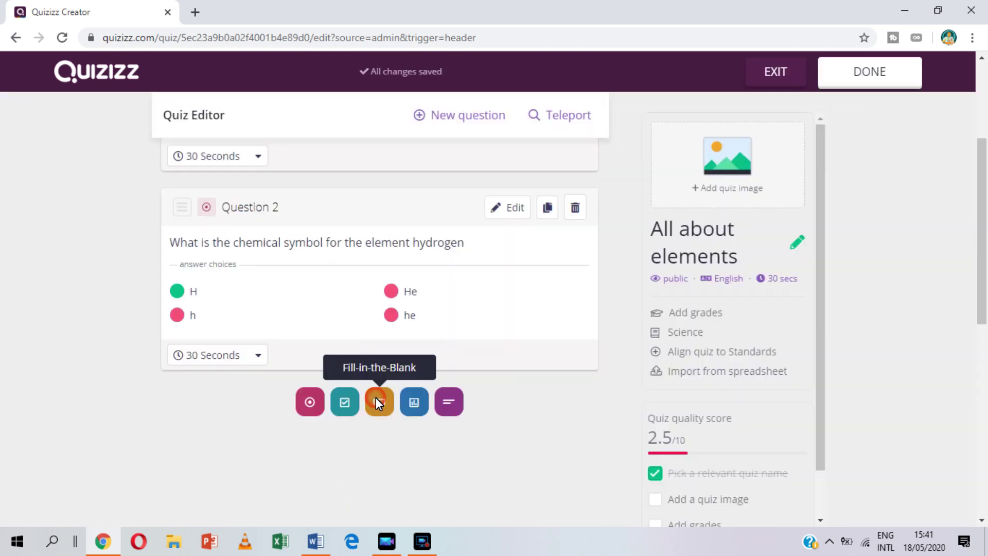
pyautogui.click(379, 401)
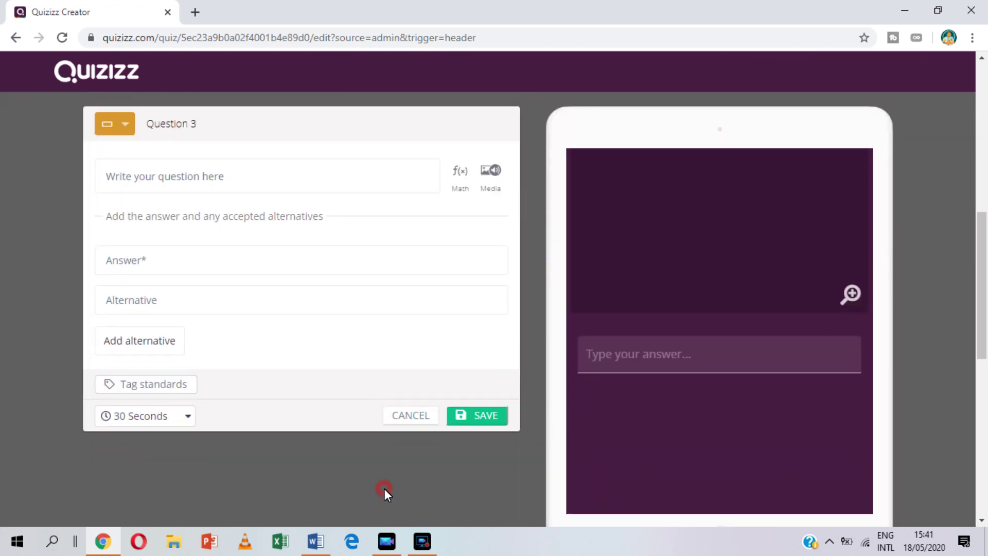
pyautogui.click(407, 419)
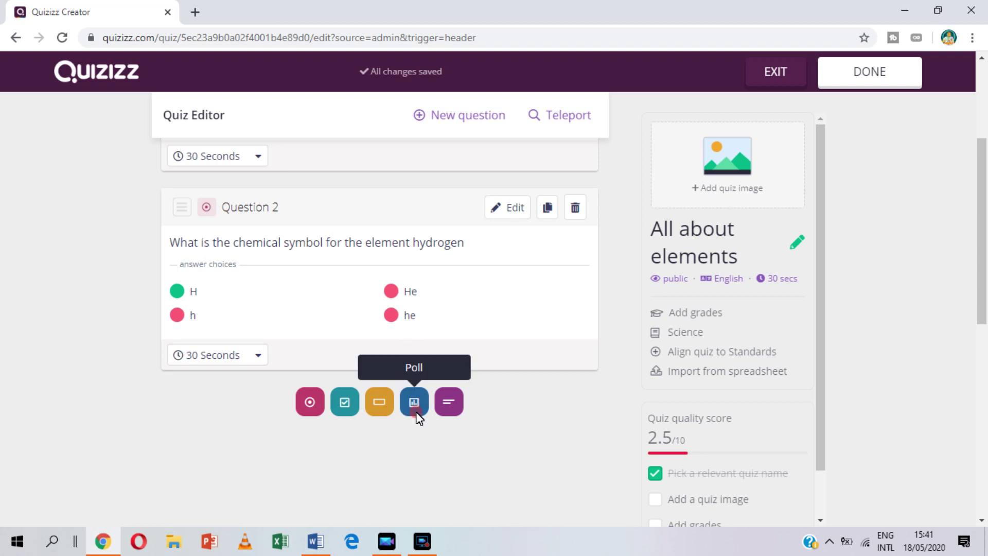
pyautogui.click(413, 403)
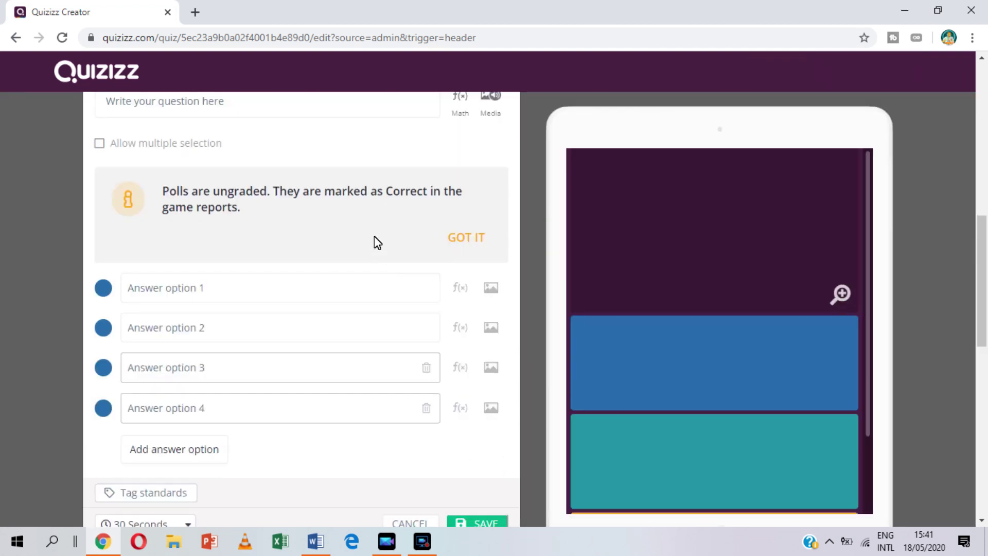
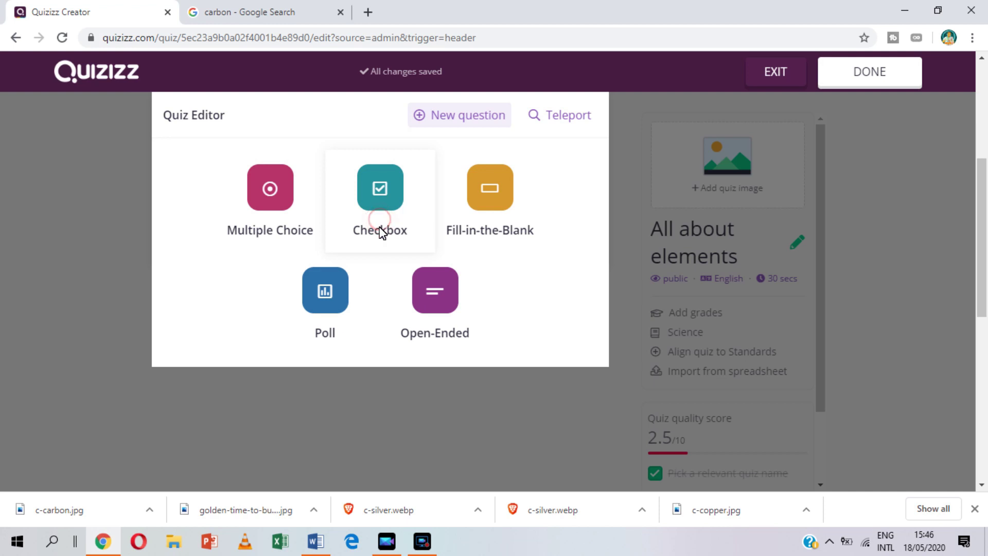
# Enter "Which of the following is NOT an example of METAL?" as the text of a new Checkbox question
pyautogui.click(239, 178)
pyautogui.write('Whic')
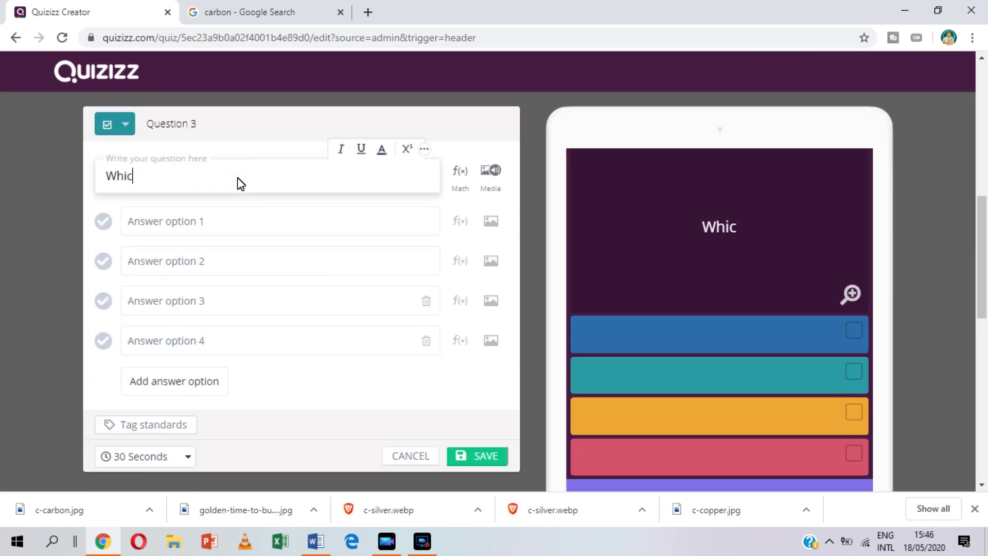
pyautogui.write('h of t')
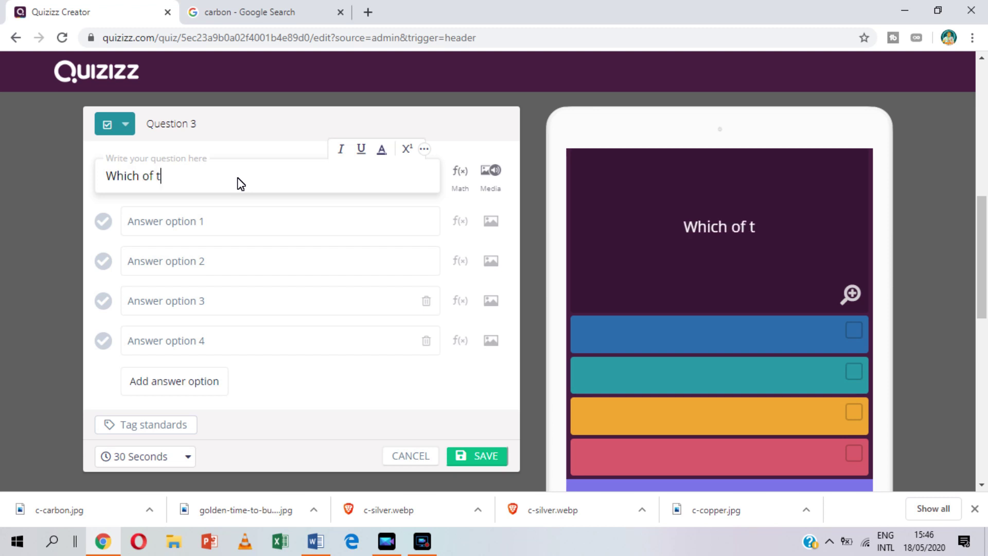
pyautogui.write('he followi')
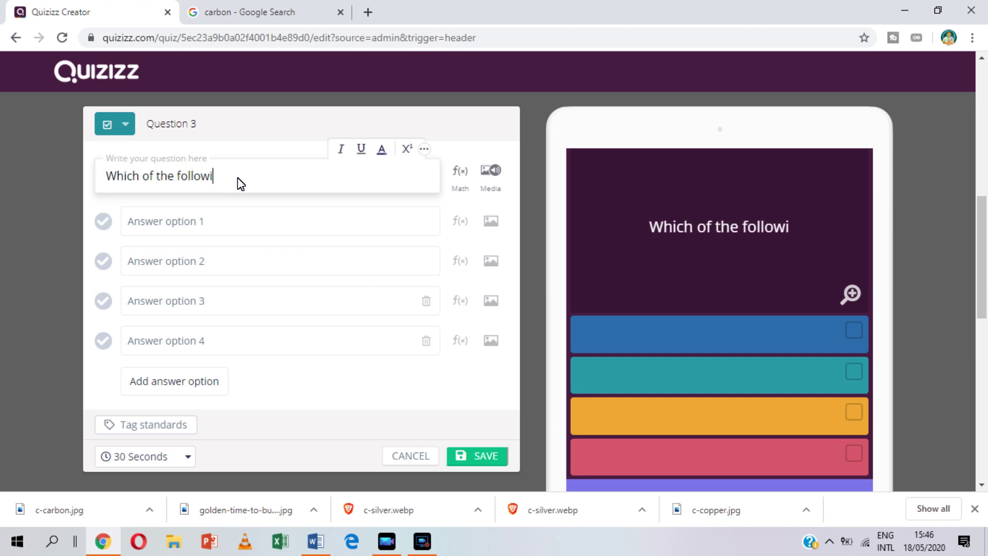
pyautogui.write('ng is')
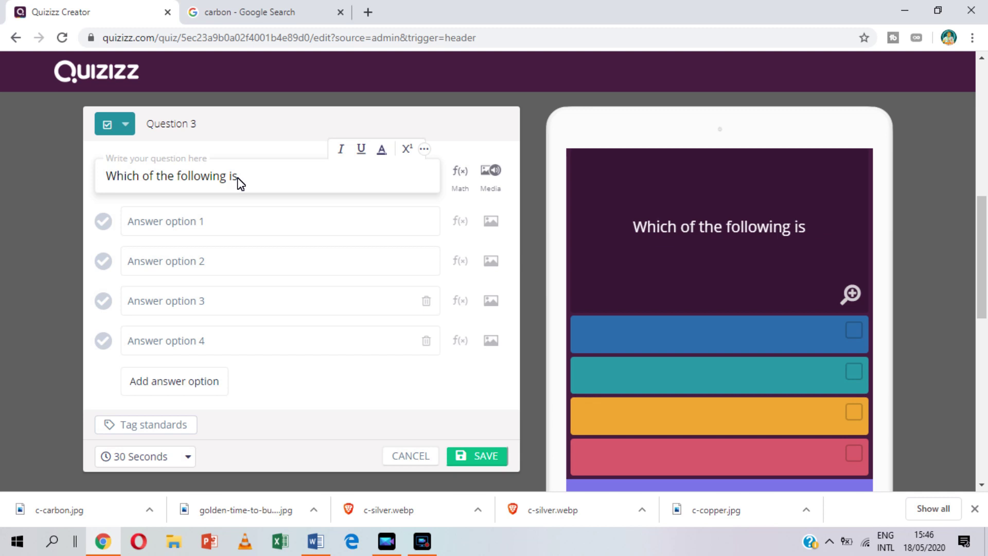
pyautogui.write(' NOT ans')
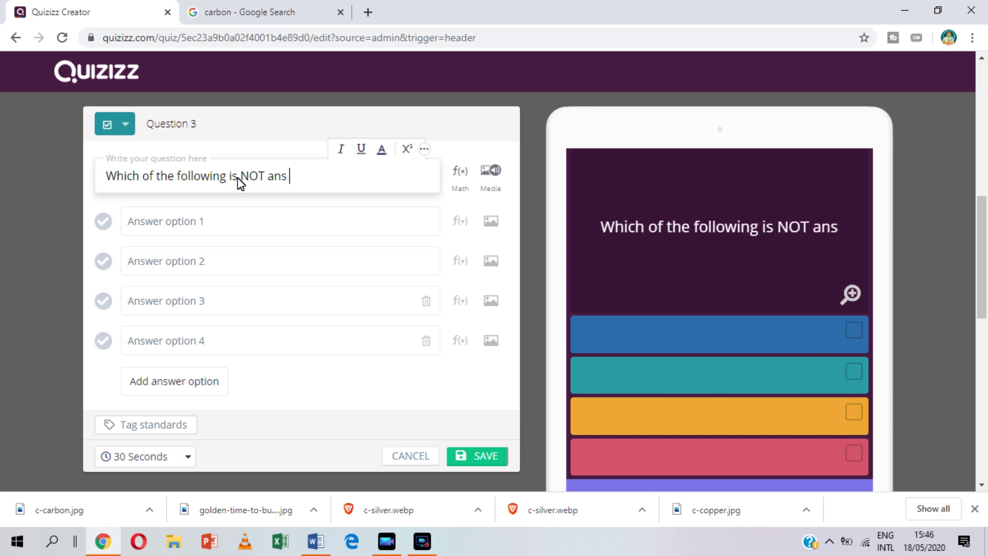
pyautogui.press('BackSpace')
pyautogui.write('example of')
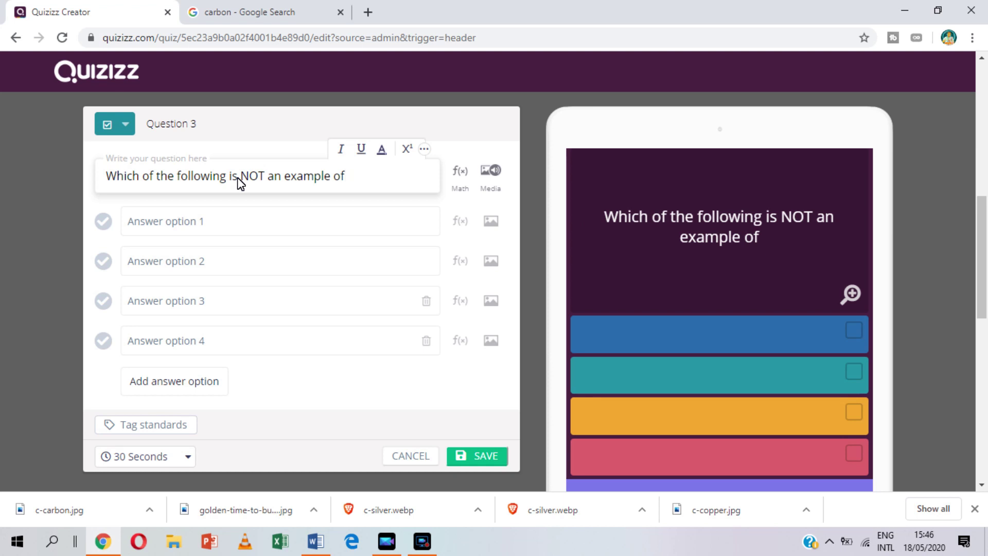
pyautogui.write(' M')
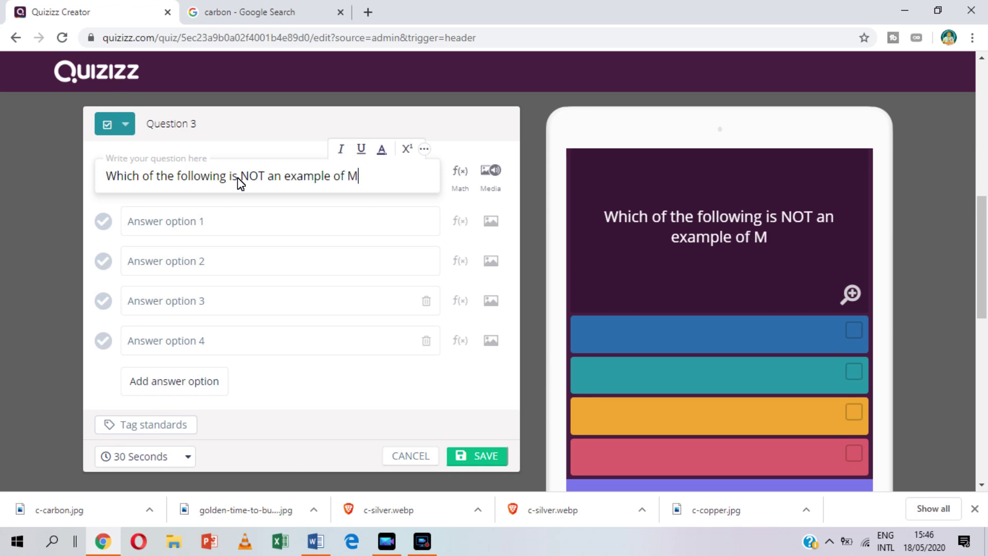
pyautogui.write('ETAL')
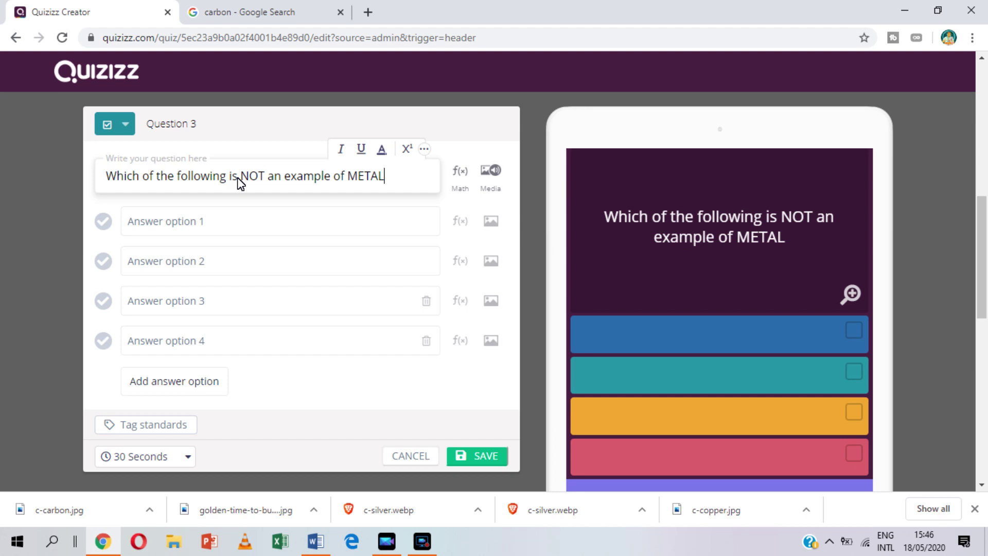
pyautogui.write('?')
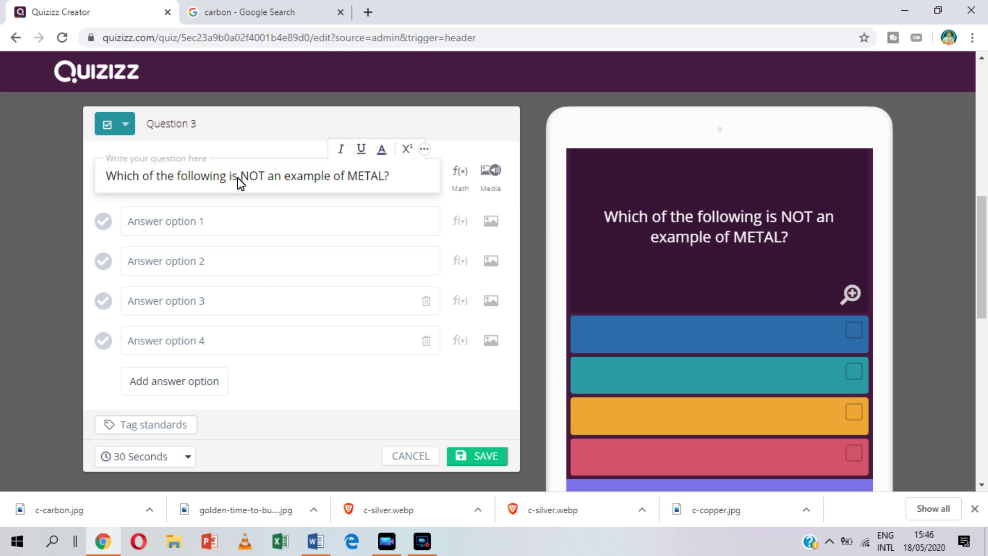
# Upload the silver bars image golden-time-to-buy-silver-imports-to-rise from the Desktop as the first answer option
pyautogui.click(267, 218)
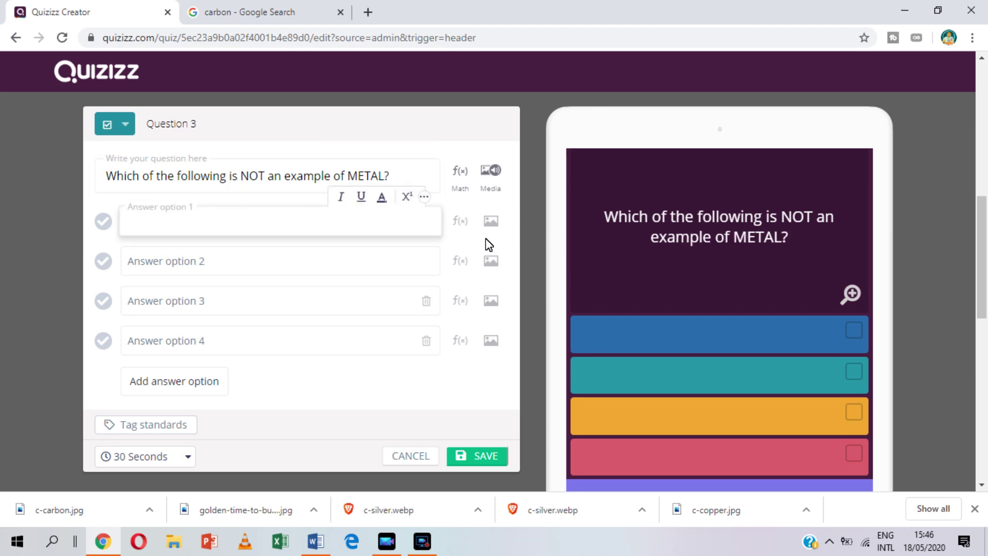
pyautogui.click(491, 221)
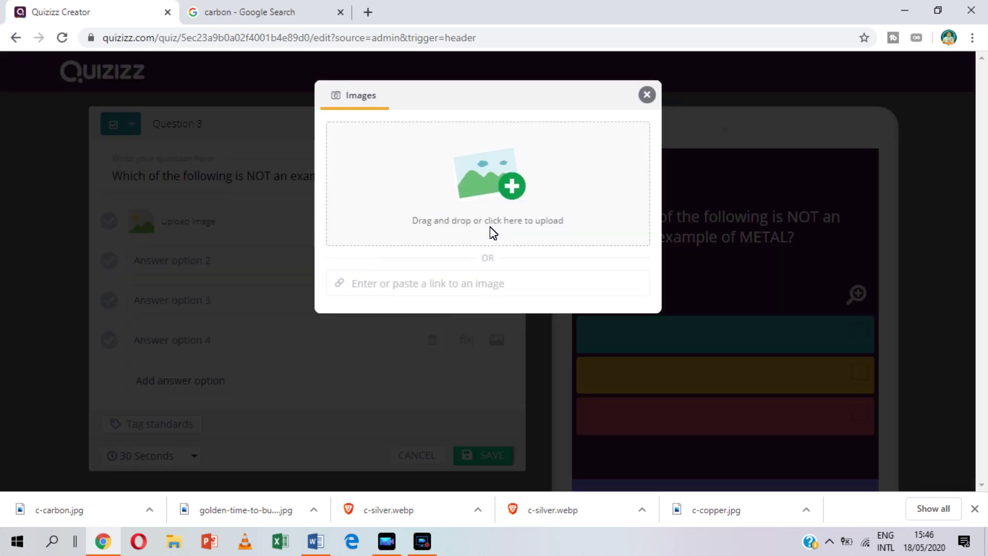
pyautogui.click(473, 194)
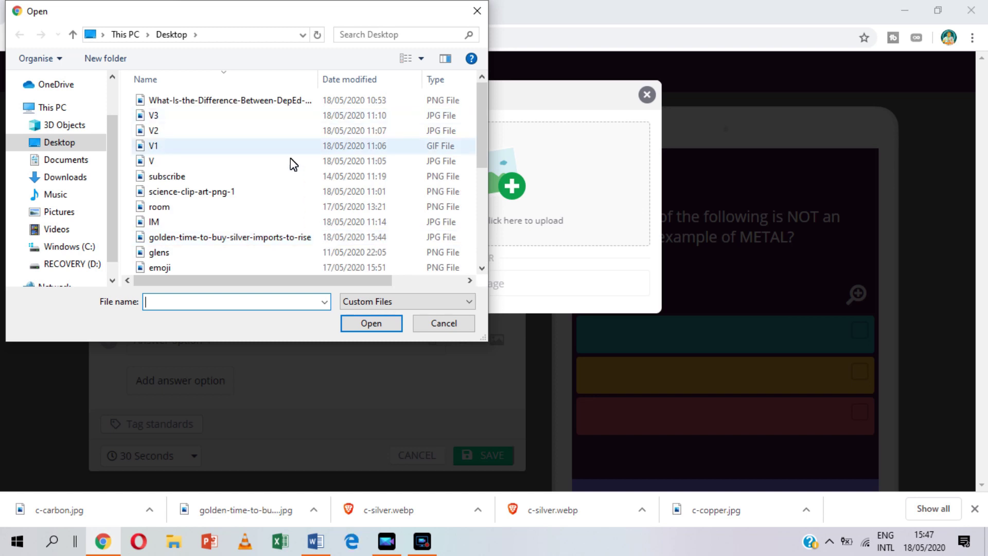
pyautogui.click(253, 237)
pyautogui.click(370, 325)
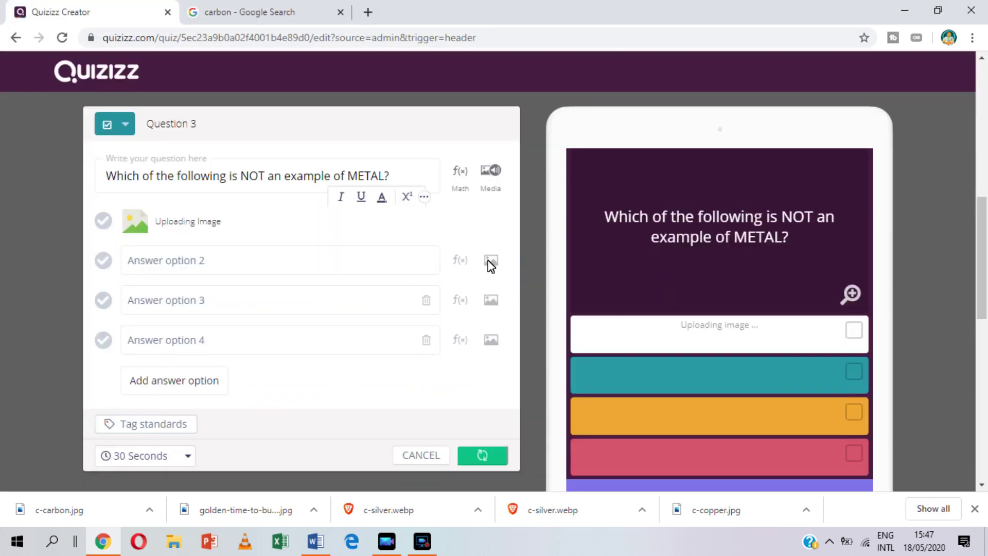
# Upload the c-copper image from the Desktop as the second answer option
pyautogui.click(490, 260)
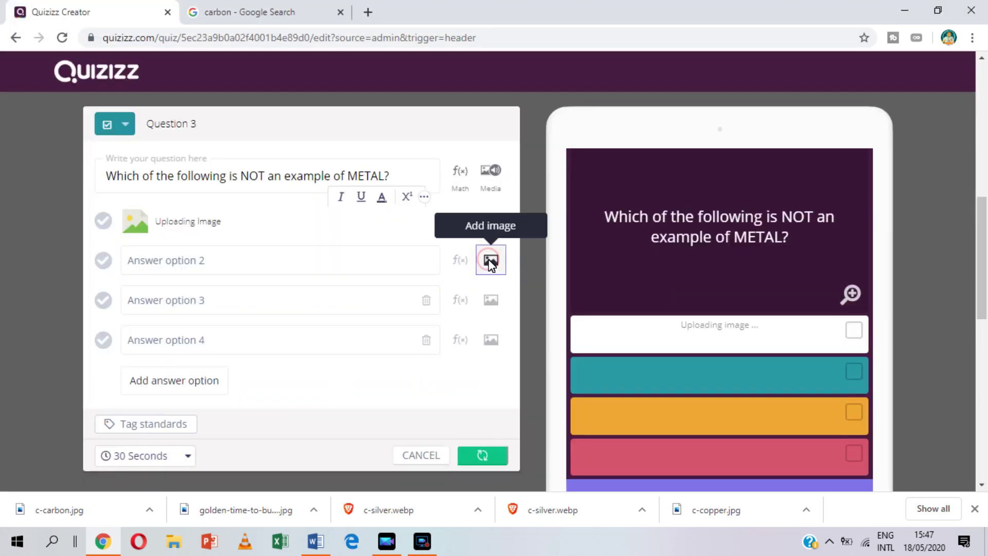
pyautogui.click(487, 221)
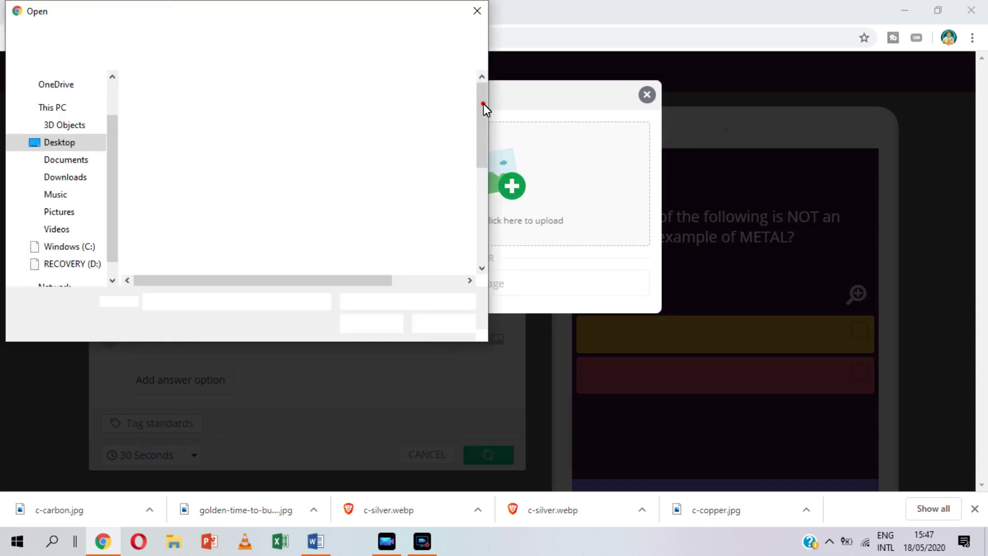
pyautogui.scroll(-3, 473, 173)
pyautogui.click(178, 173)
pyautogui.click(370, 323)
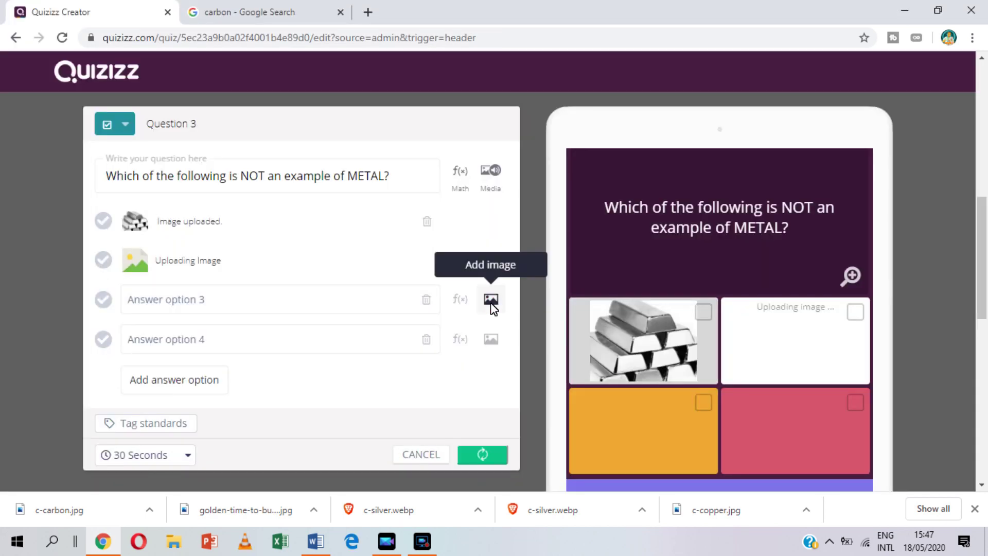
# Upload the c-aluminum image from the Desktop as the third answer option
pyautogui.click(495, 301)
pyautogui.click(509, 198)
pyautogui.scroll(-1, 471, 155)
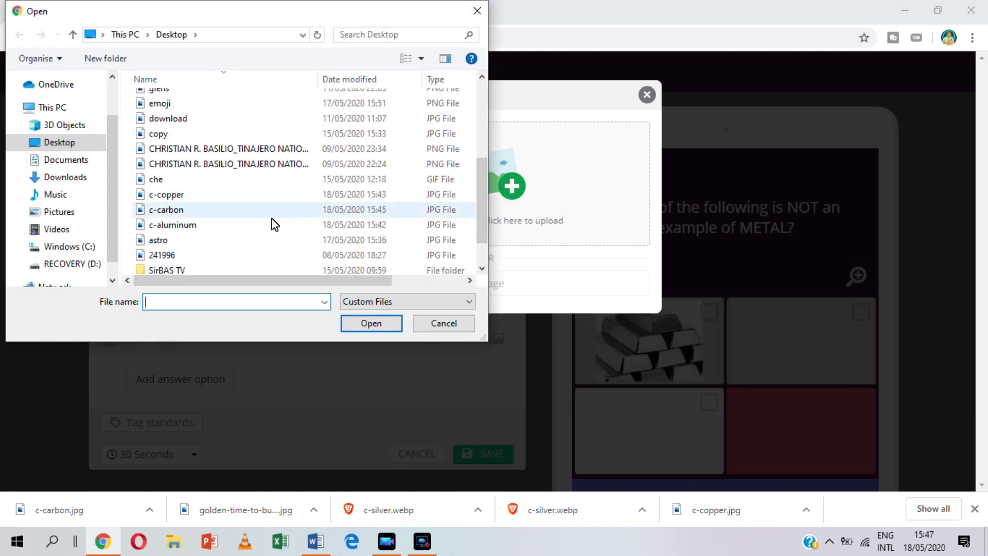
pyautogui.click(267, 209)
pyautogui.click(371, 323)
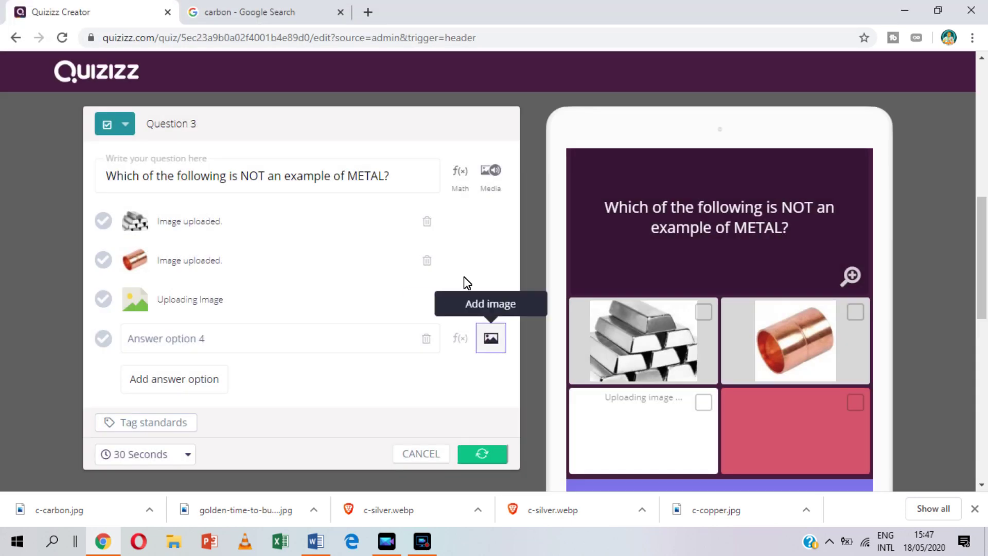
# Upload the c-carbon image as the fourth answer option, and save the question with it marked as the correct answer
pyautogui.click(497, 337)
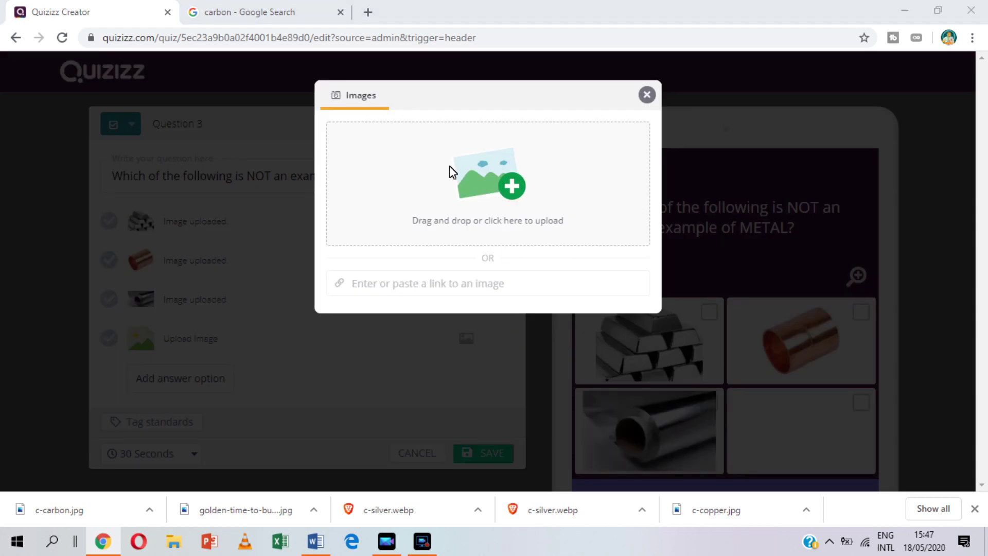
pyautogui.click(449, 166)
pyautogui.scroll(-3, 236, 252)
pyautogui.click(329, 246)
pyautogui.click(371, 318)
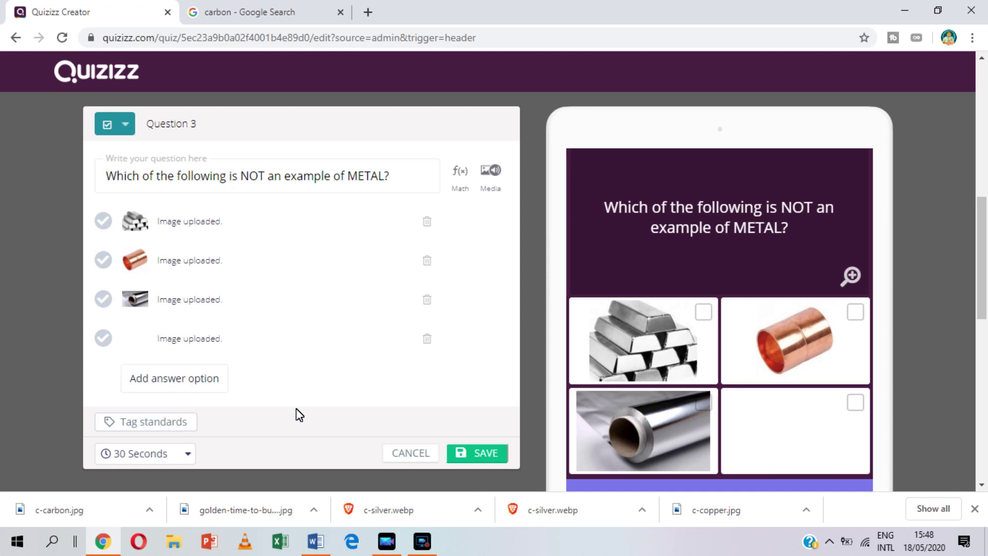
pyautogui.click(104, 337)
pyautogui.click(469, 446)
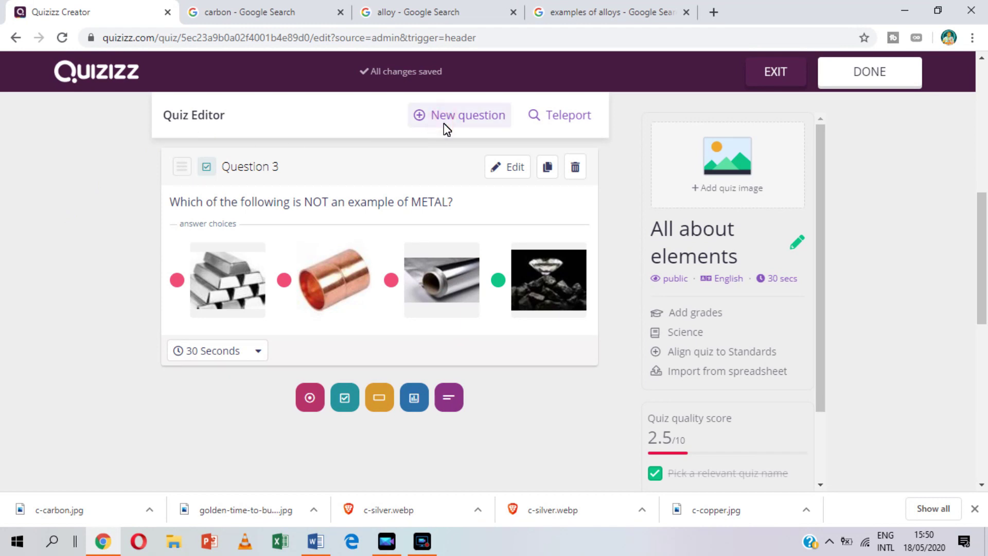
# Start a Fill-in-the-Blank question: "A/an ___ is a metal made by combining two or more metallic elements, especially to give greater strength or resistance to corrosion."
pyautogui.click(443, 123)
pyautogui.click(493, 208)
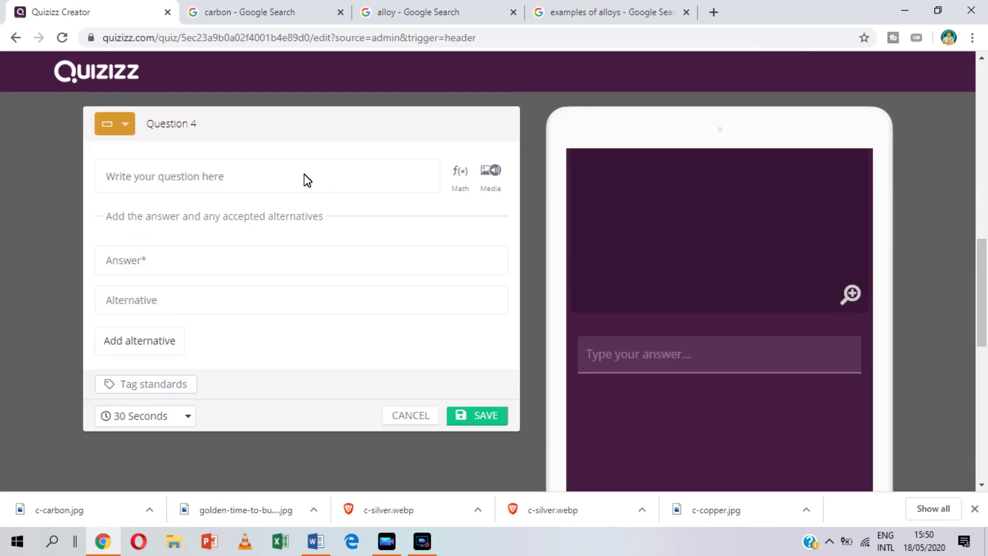
pyautogui.click(308, 180)
pyautogui.write('A/an __')
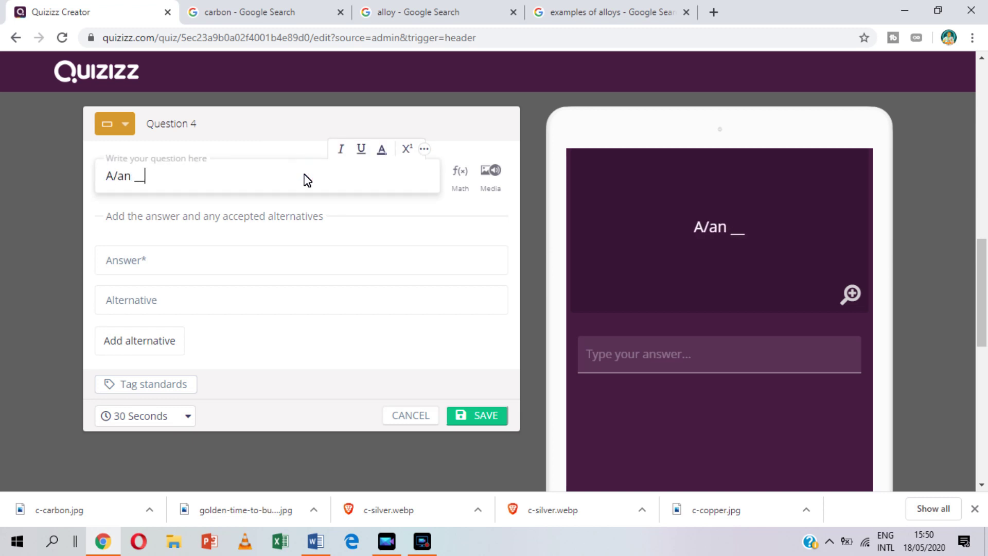
pyautogui.write('_________________')
pyautogui.write('is a metal made by combining two or more metallic elements, especially to give greater strength or resistance to corrosion.')
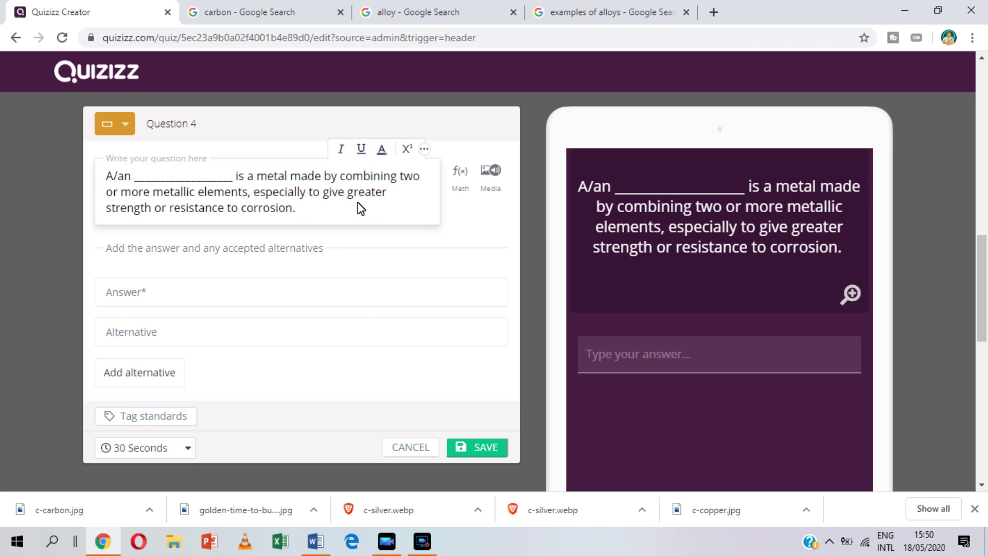
# Set "alloy" as the accepted answer to the fill-in-the-blank question and save it
pyautogui.click(224, 298)
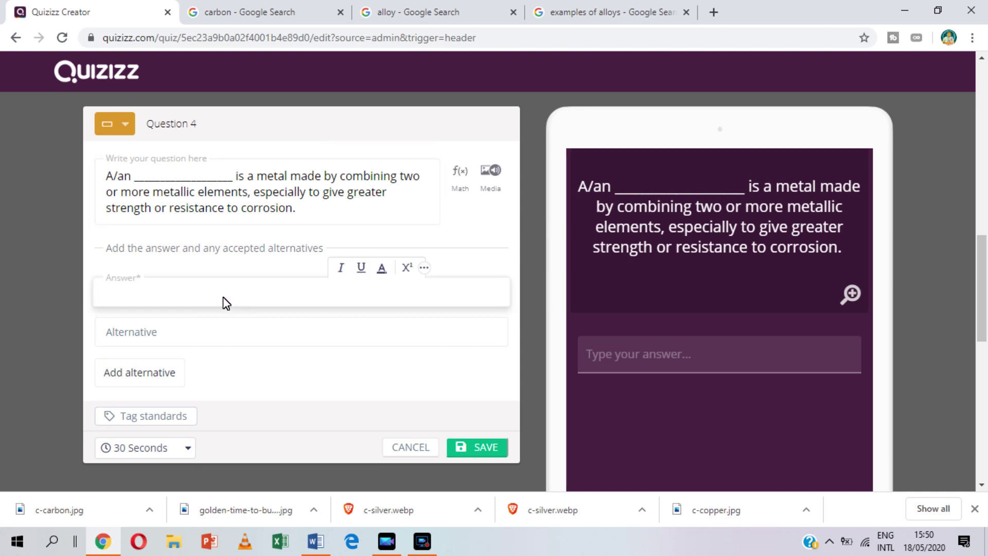
pyautogui.click(270, 375)
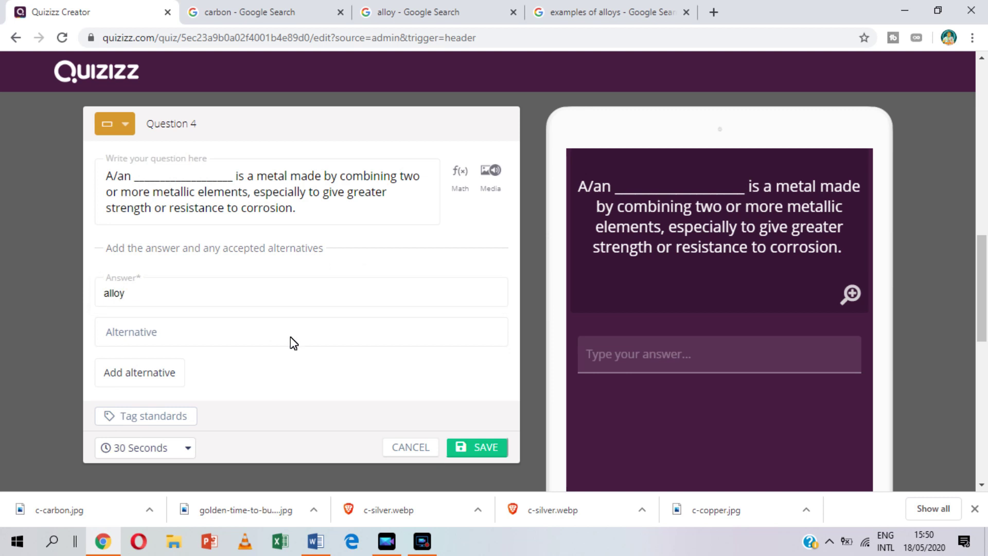
pyautogui.click(482, 446)
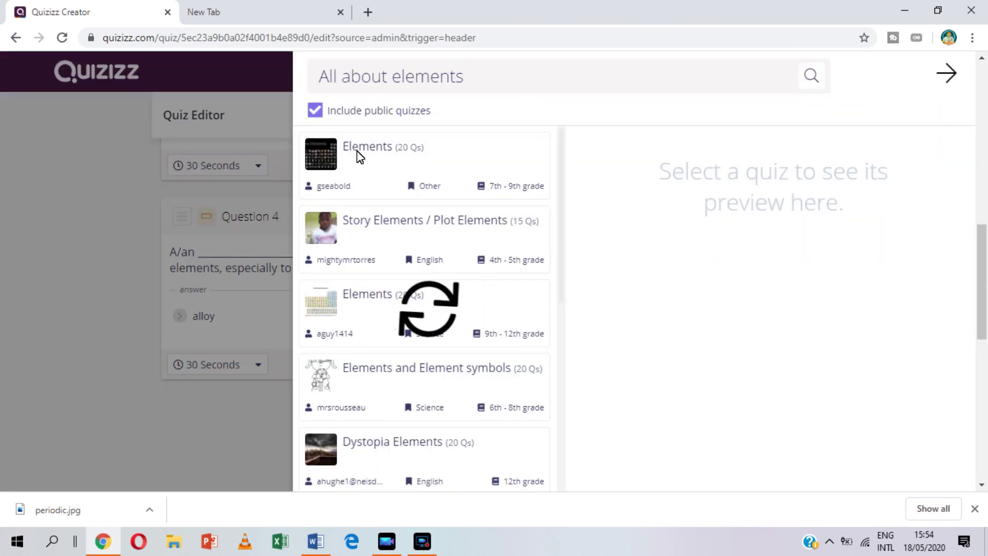
# Teleport the question on the symbol N, answered by Nitrogen, from the public "Elements and Element symbols" quiz into this quiz
pyautogui.click(514, 360)
pyautogui.scroll(-10, 983, 276)
pyautogui.scroll(-4, 840, 327)
pyautogui.click(944, 368)
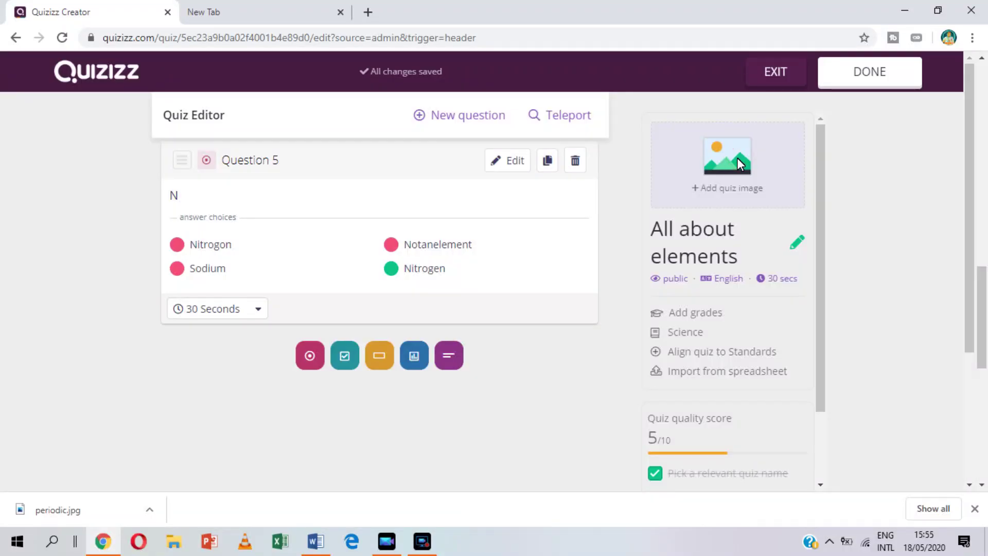
# Add the periodic.jpg image from the Desktop as the quiz's title image
pyautogui.click(737, 164)
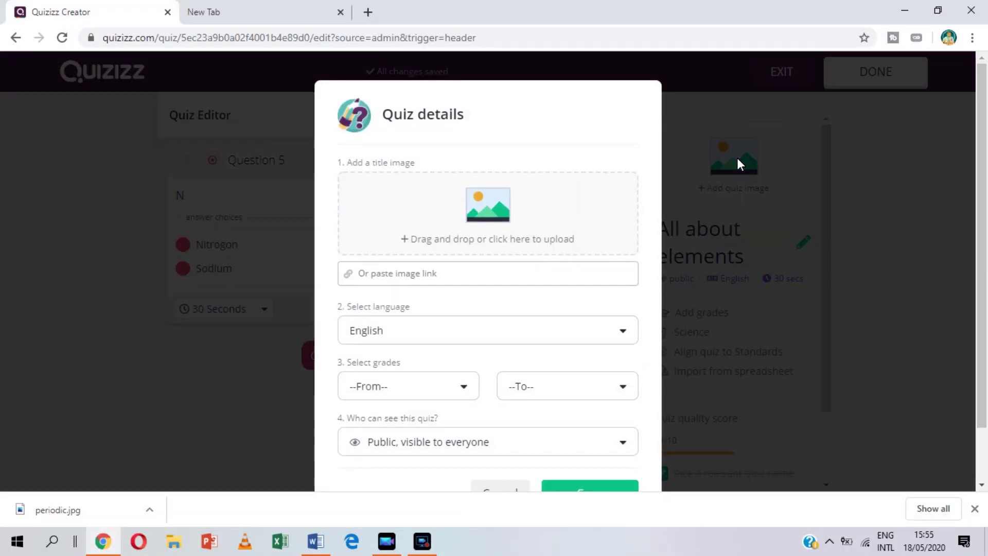
pyautogui.click(452, 229)
pyautogui.click(453, 232)
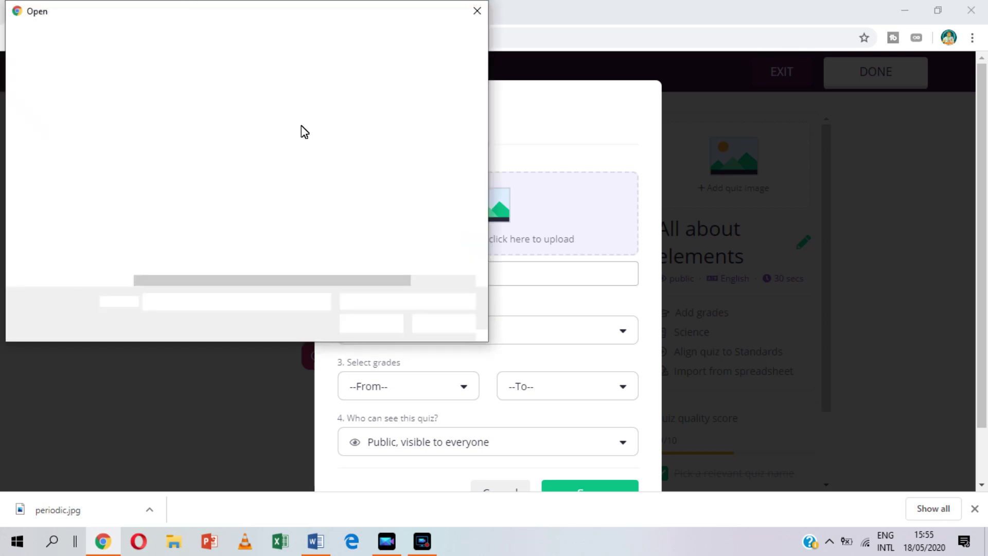
pyautogui.moveTo(475, 119); pyautogui.dragTo(303, 253)
pyautogui.click(221, 301)
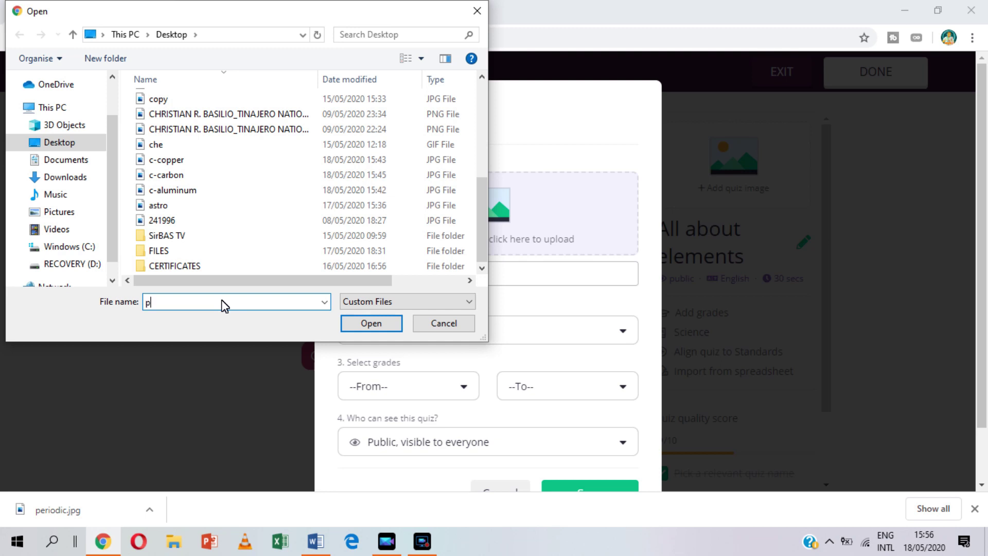
pyautogui.write('er')
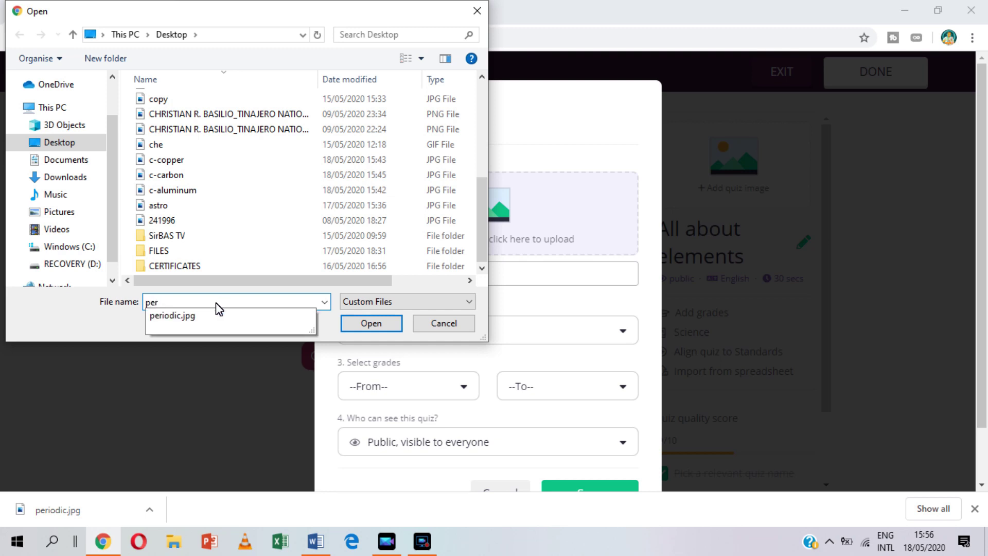
pyautogui.click(273, 316)
pyautogui.click(360, 324)
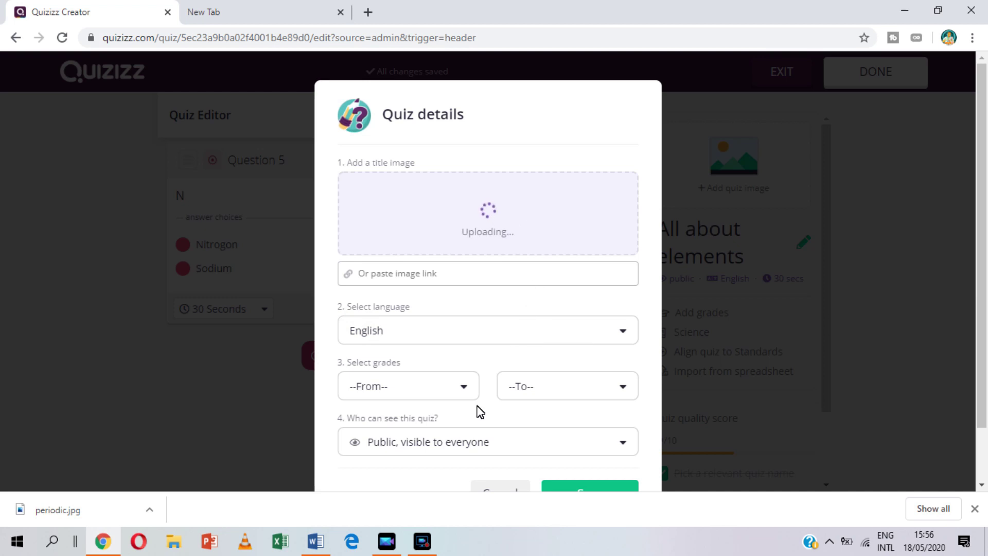
# Examine the language options offered in the quiz details
pyautogui.click(609, 342)
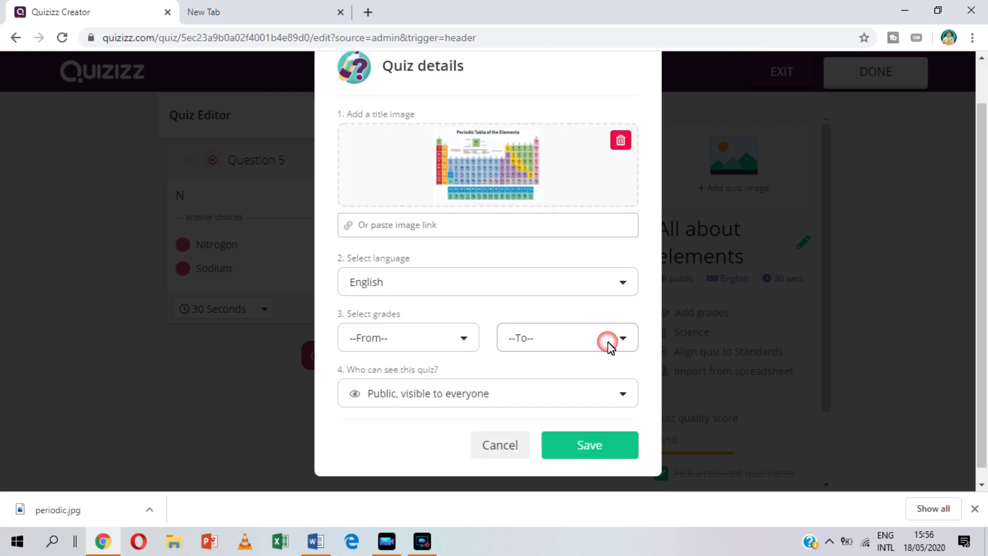
pyautogui.click(593, 290)
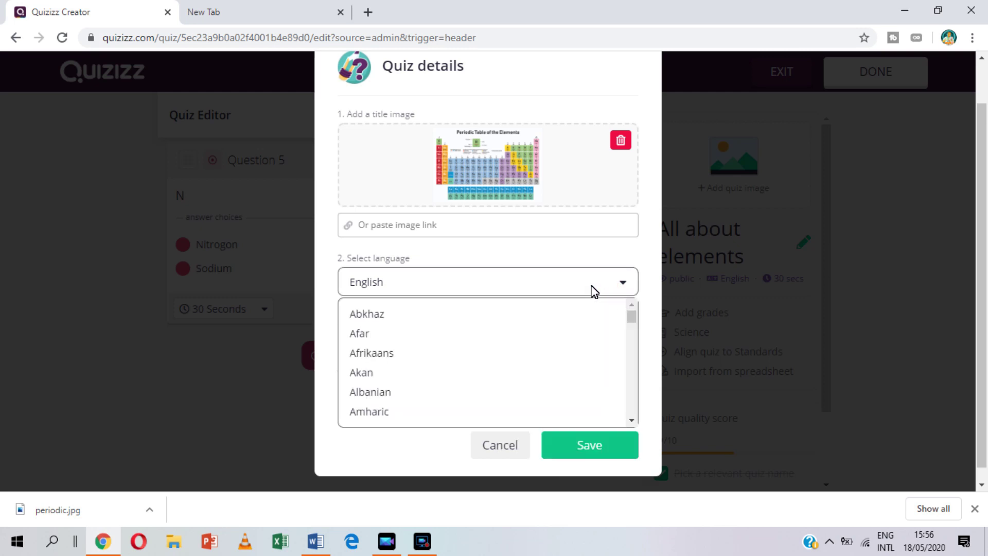
pyautogui.click(594, 290)
pyautogui.click(623, 282)
pyautogui.click(623, 282)
pyautogui.click(420, 450)
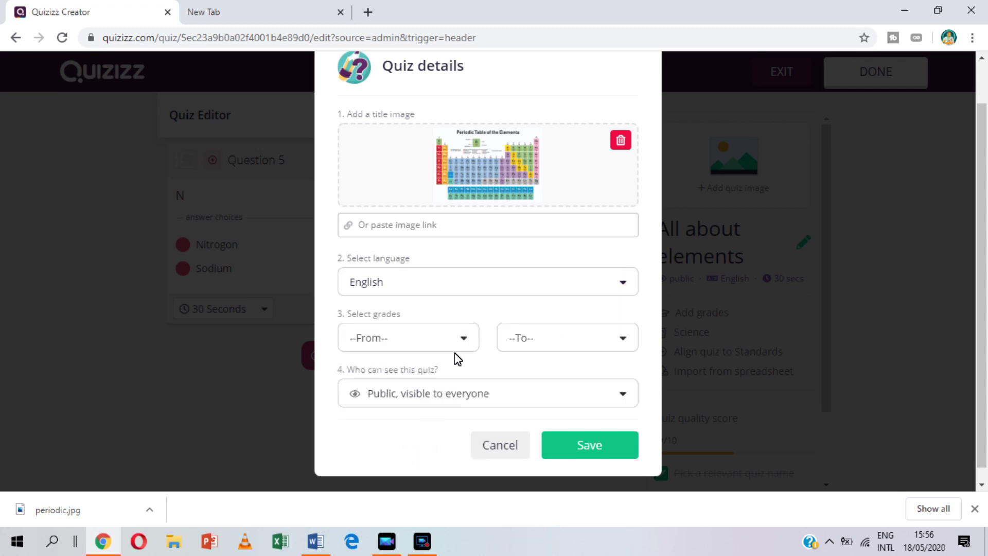
# Set the quiz's grade range from 7th to 7th
pyautogui.click(415, 337)
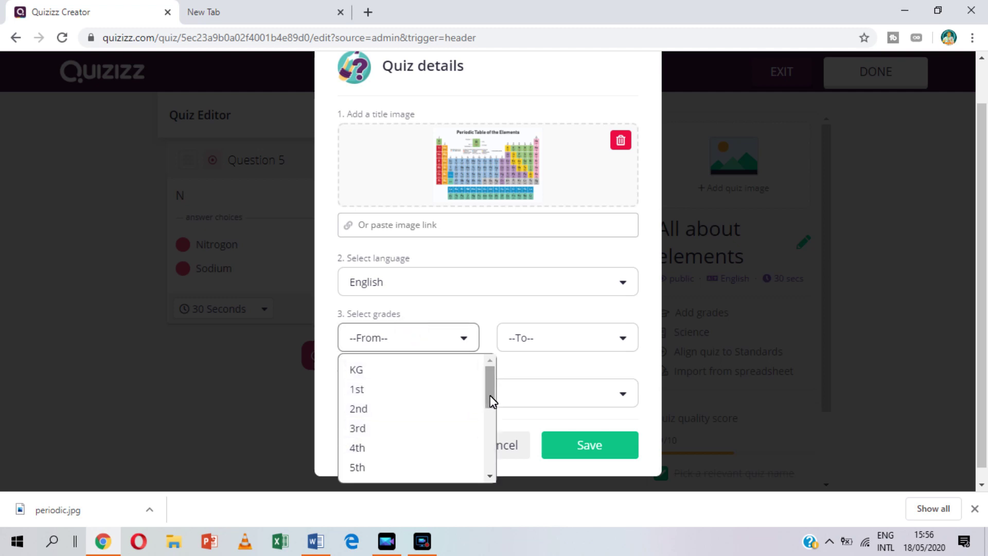
pyautogui.moveTo(491, 397); pyautogui.dragTo(489, 406)
pyautogui.click(357, 471)
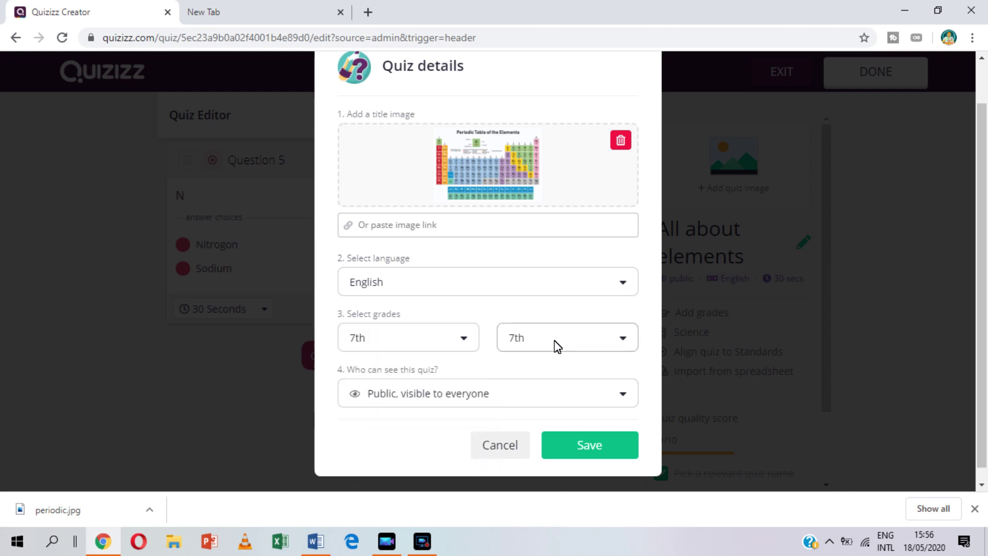
# Choose "Public, visible to everyone" as the quiz's visibility and save the quiz details
pyautogui.click(570, 399)
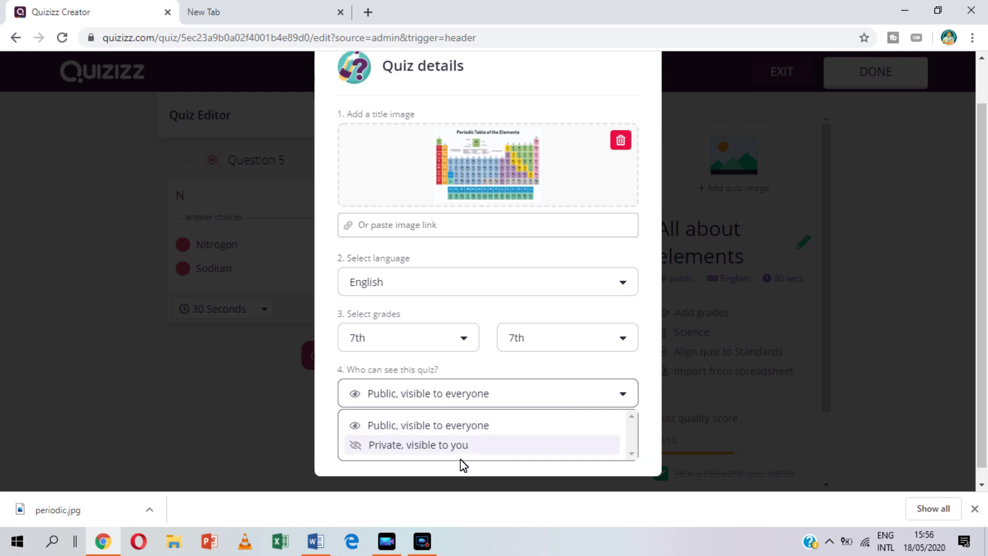
pyautogui.click(452, 426)
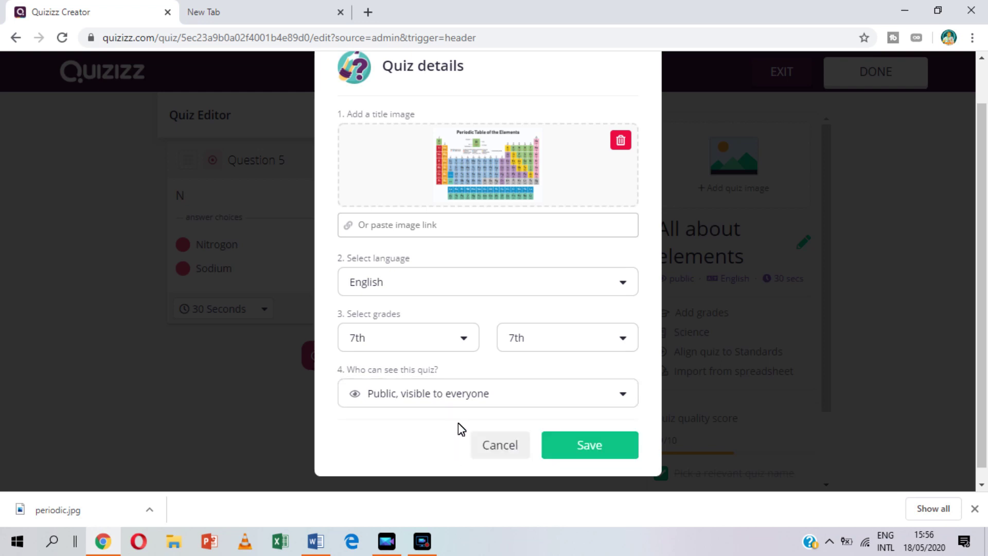
pyautogui.click(587, 449)
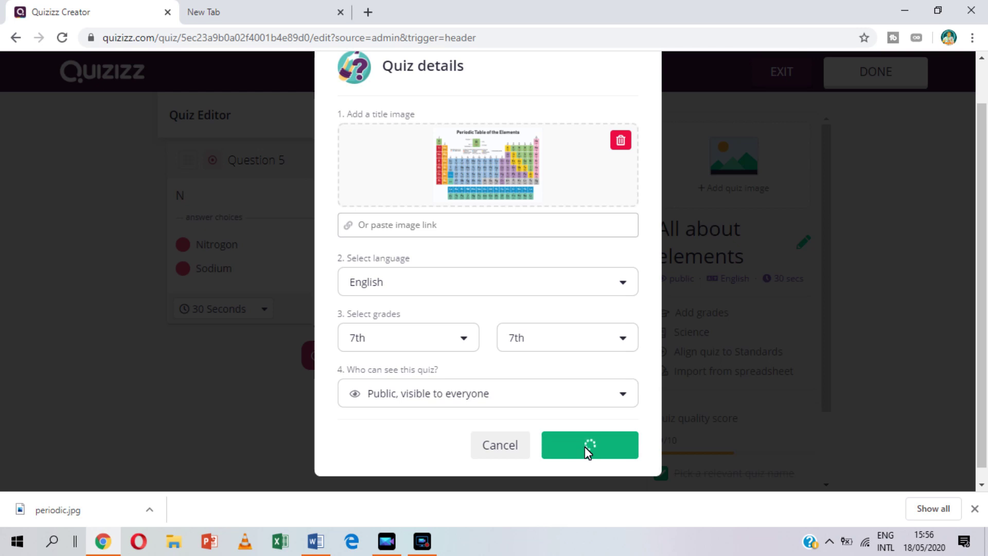
pyautogui.click(587, 451)
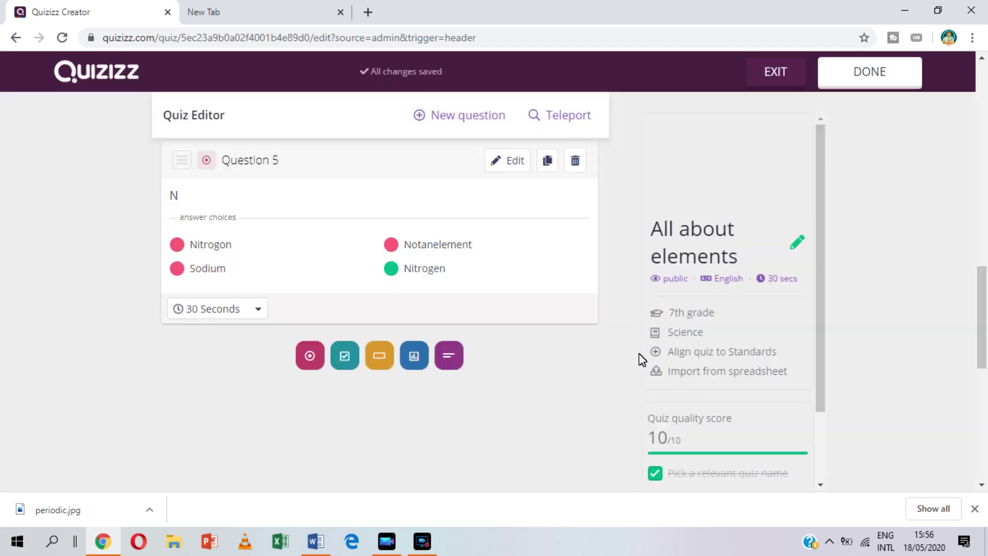
# Check over the quiz's questions and finish editing the "All about elements" quiz
pyautogui.scroll(-3, 642, 358)
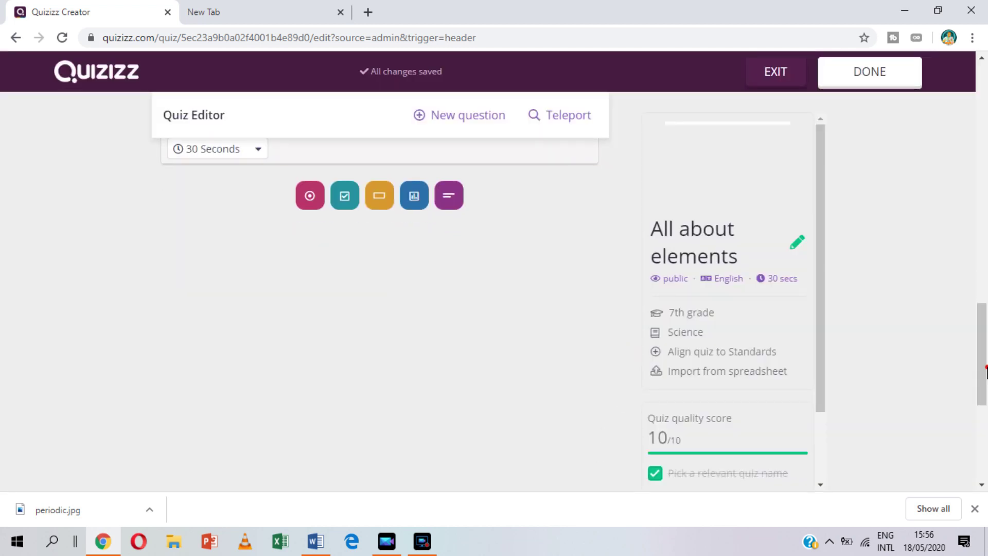
pyautogui.scroll(3, 970, 271)
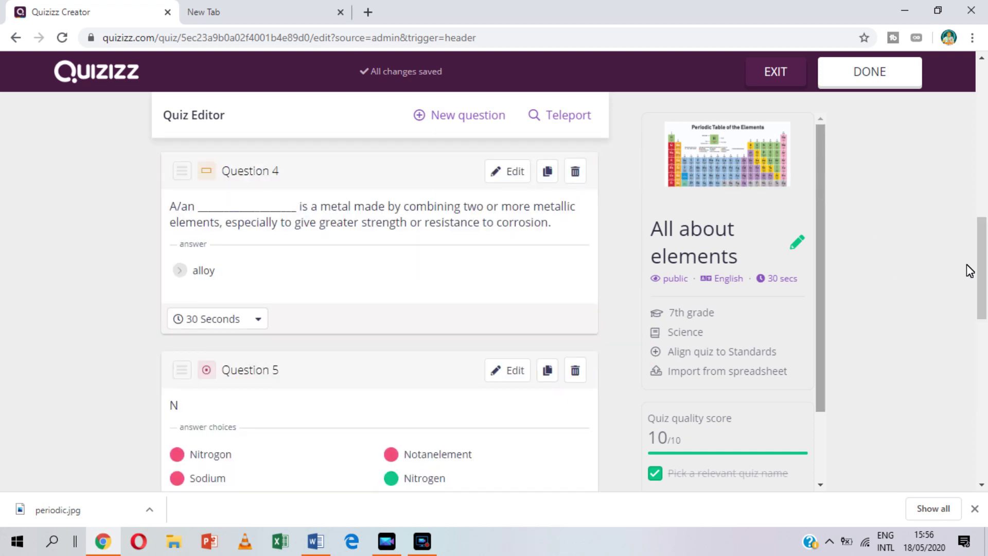
pyautogui.click(868, 75)
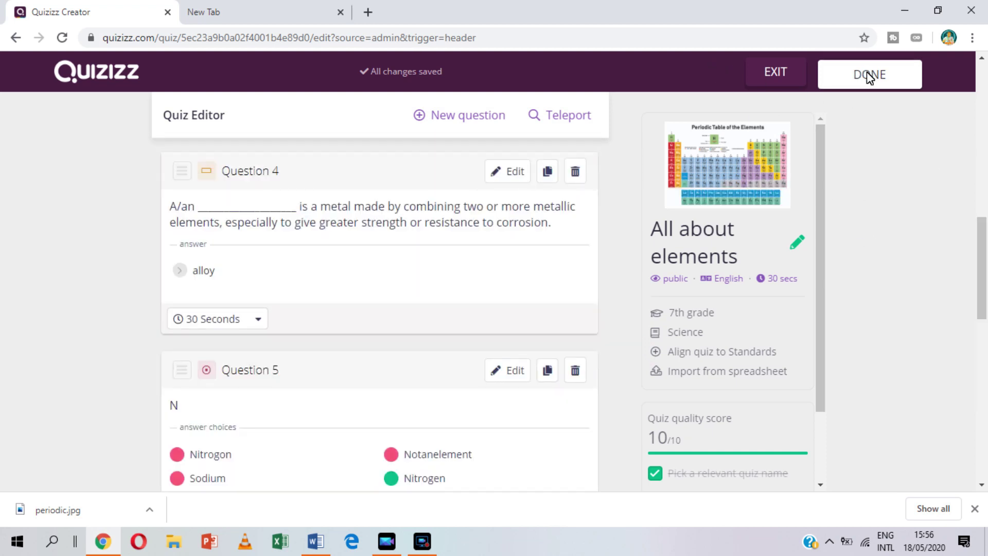
pyautogui.click(870, 65)
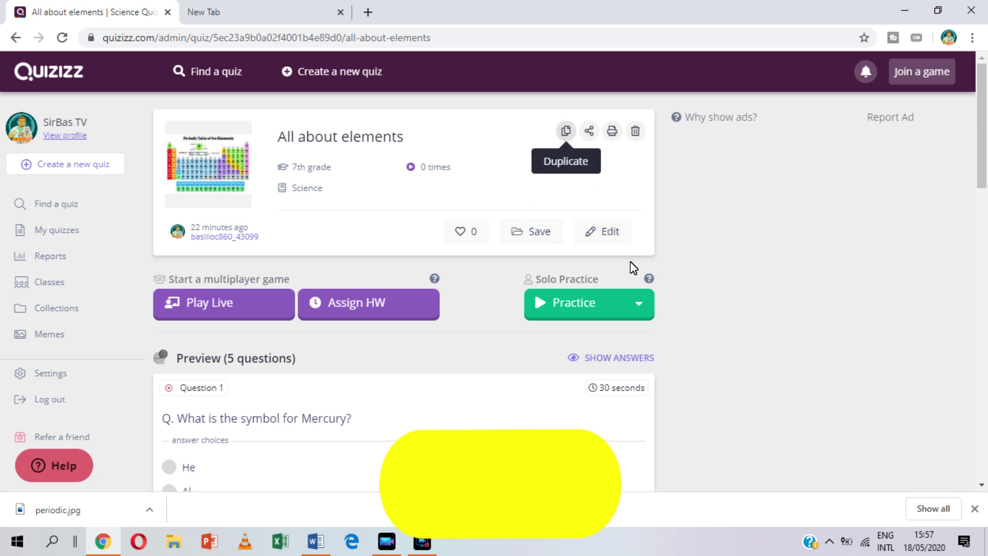
# Open the solo practice sharing options for the quiz and copy its practice link
pyautogui.click(637, 304)
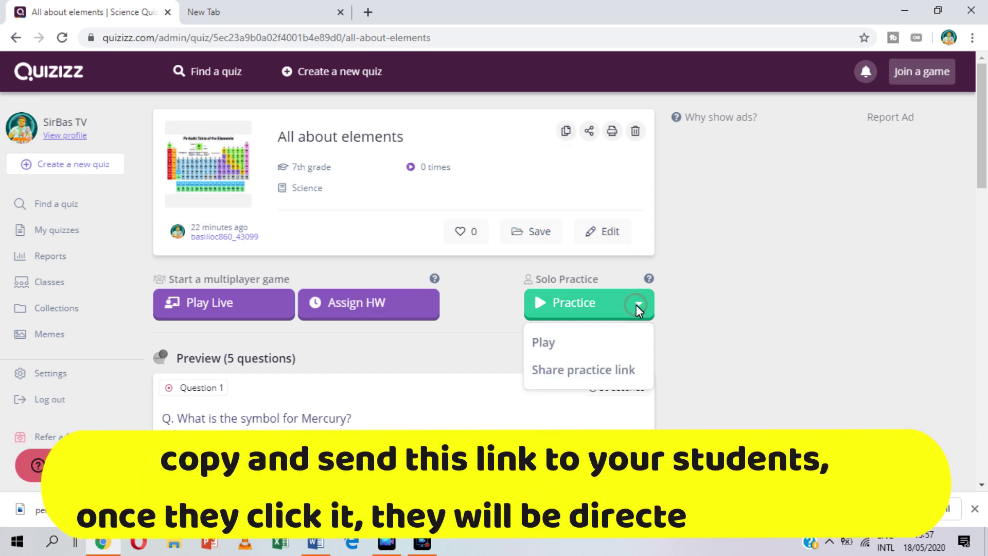
pyautogui.click(617, 372)
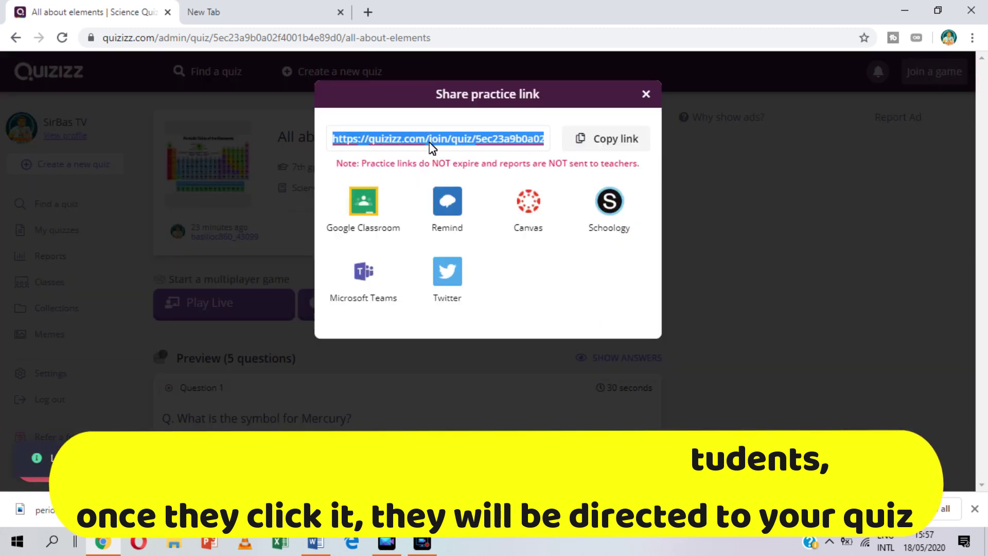
pyautogui.rightClick(371, 143)
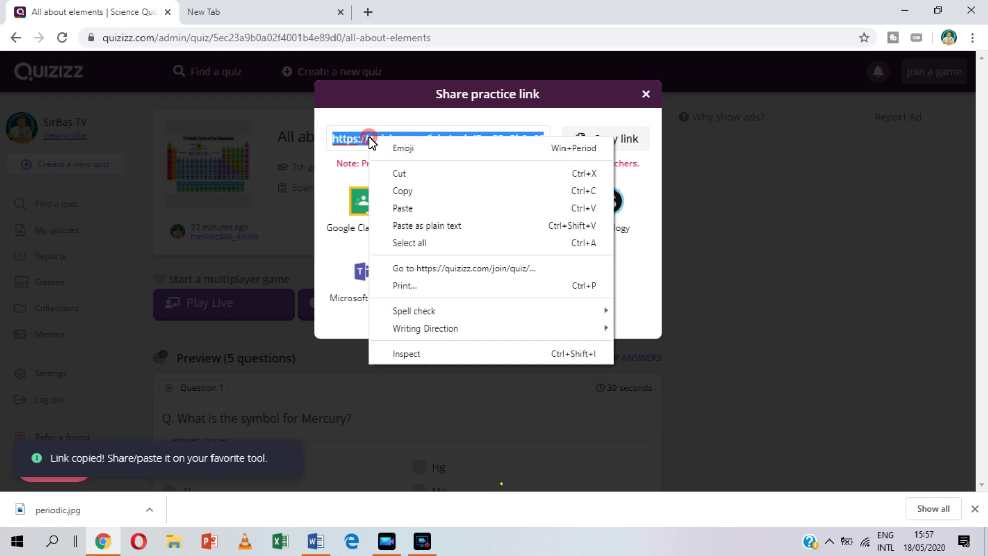
pyautogui.click(398, 192)
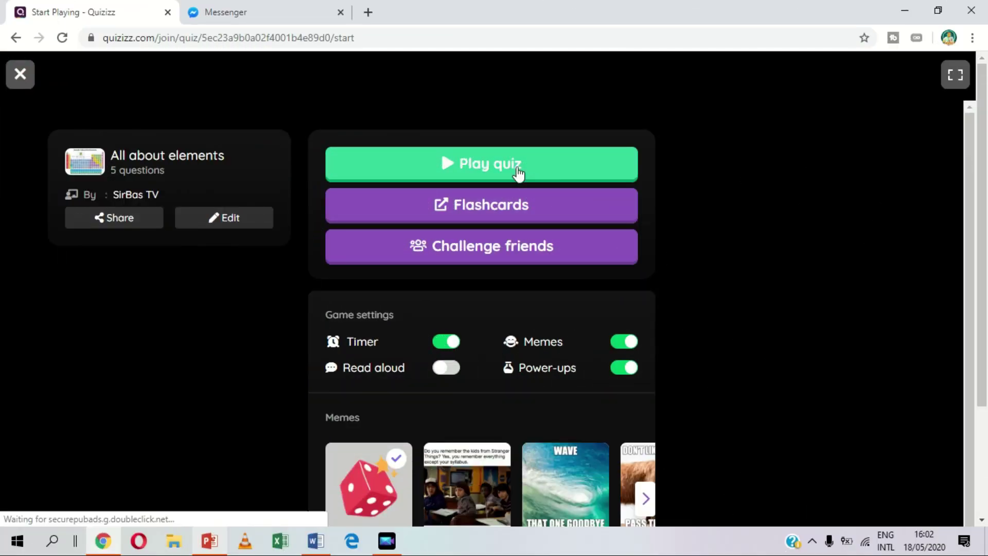
# Start playing the "All about elements" quiz from its practice start page
pyautogui.click(516, 167)
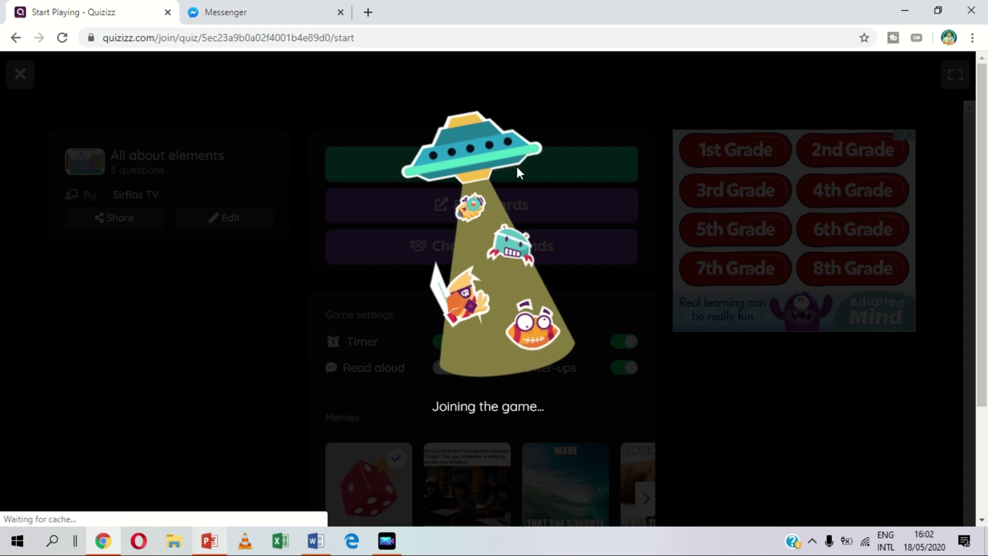